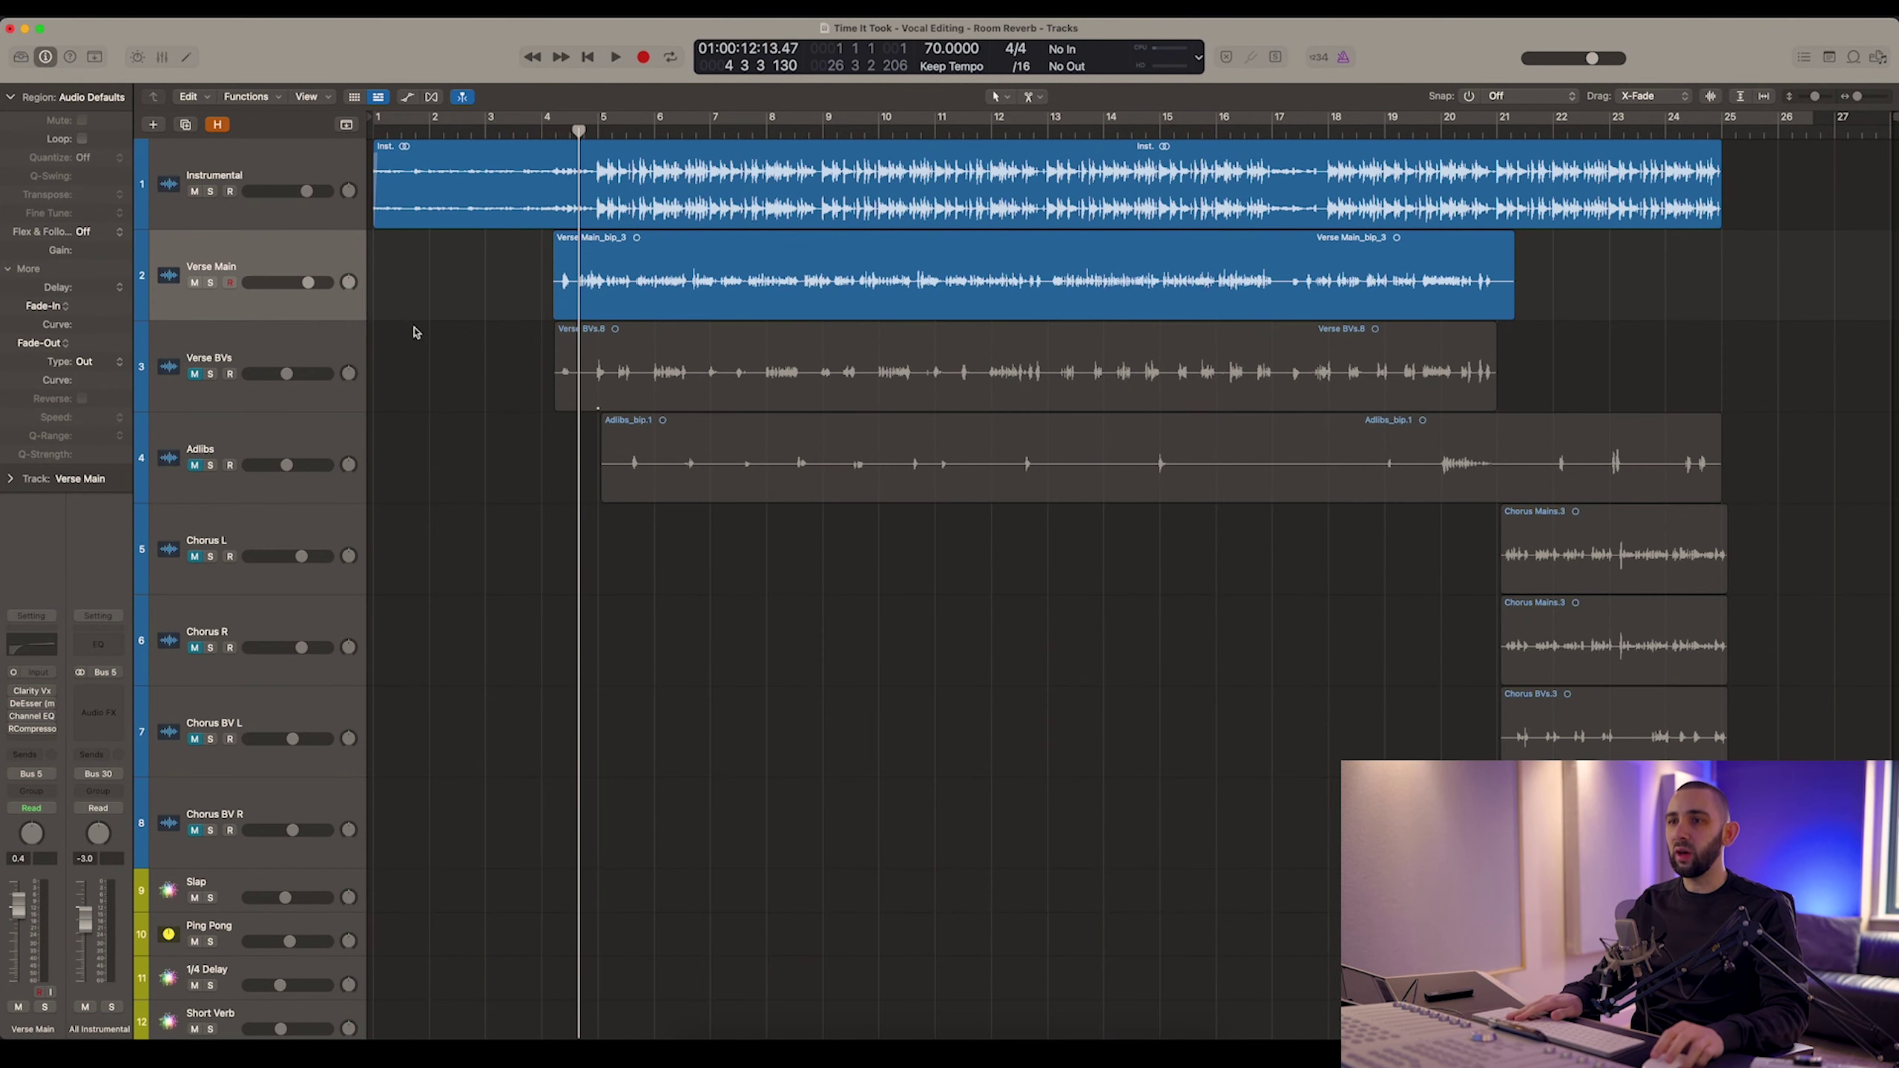
Place the playhead at mid-bar 4, just before the Verse Main vocal begins
click(428, 288)
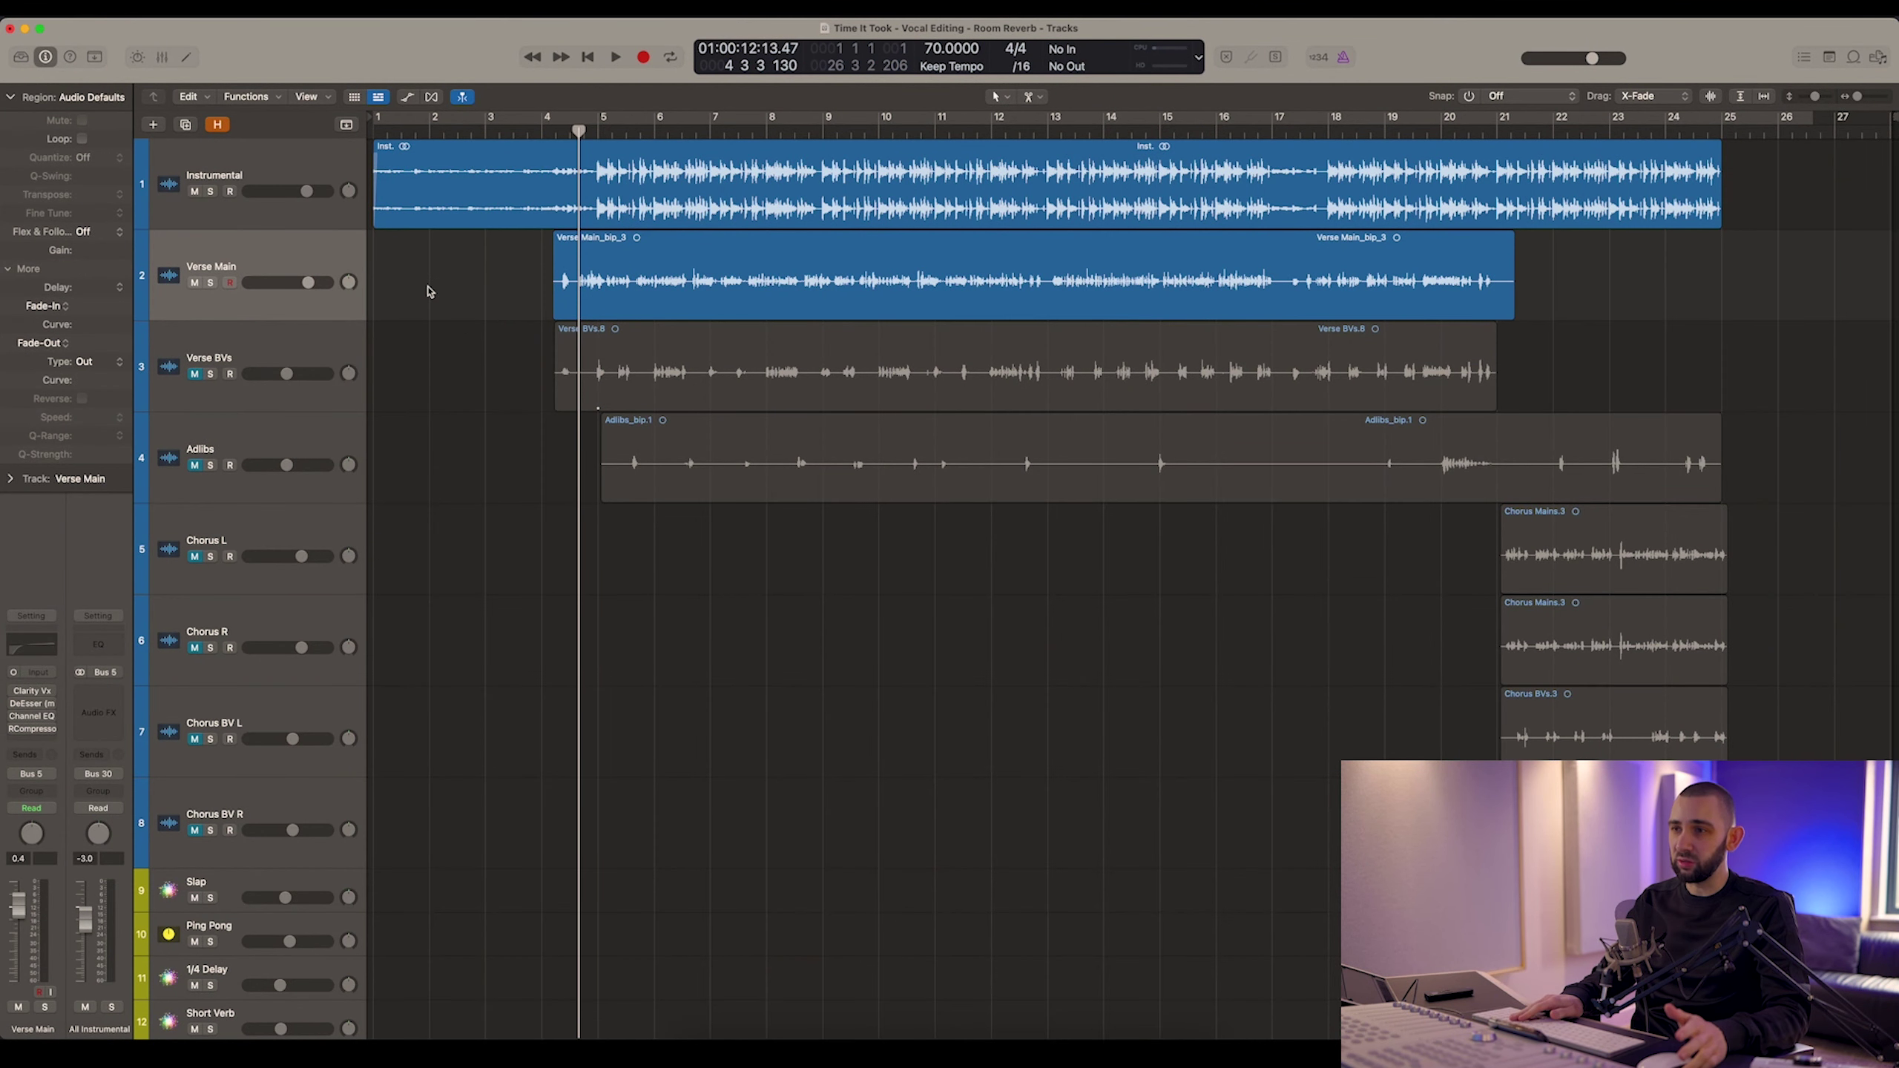
key(super+Right)
key(super+Right)
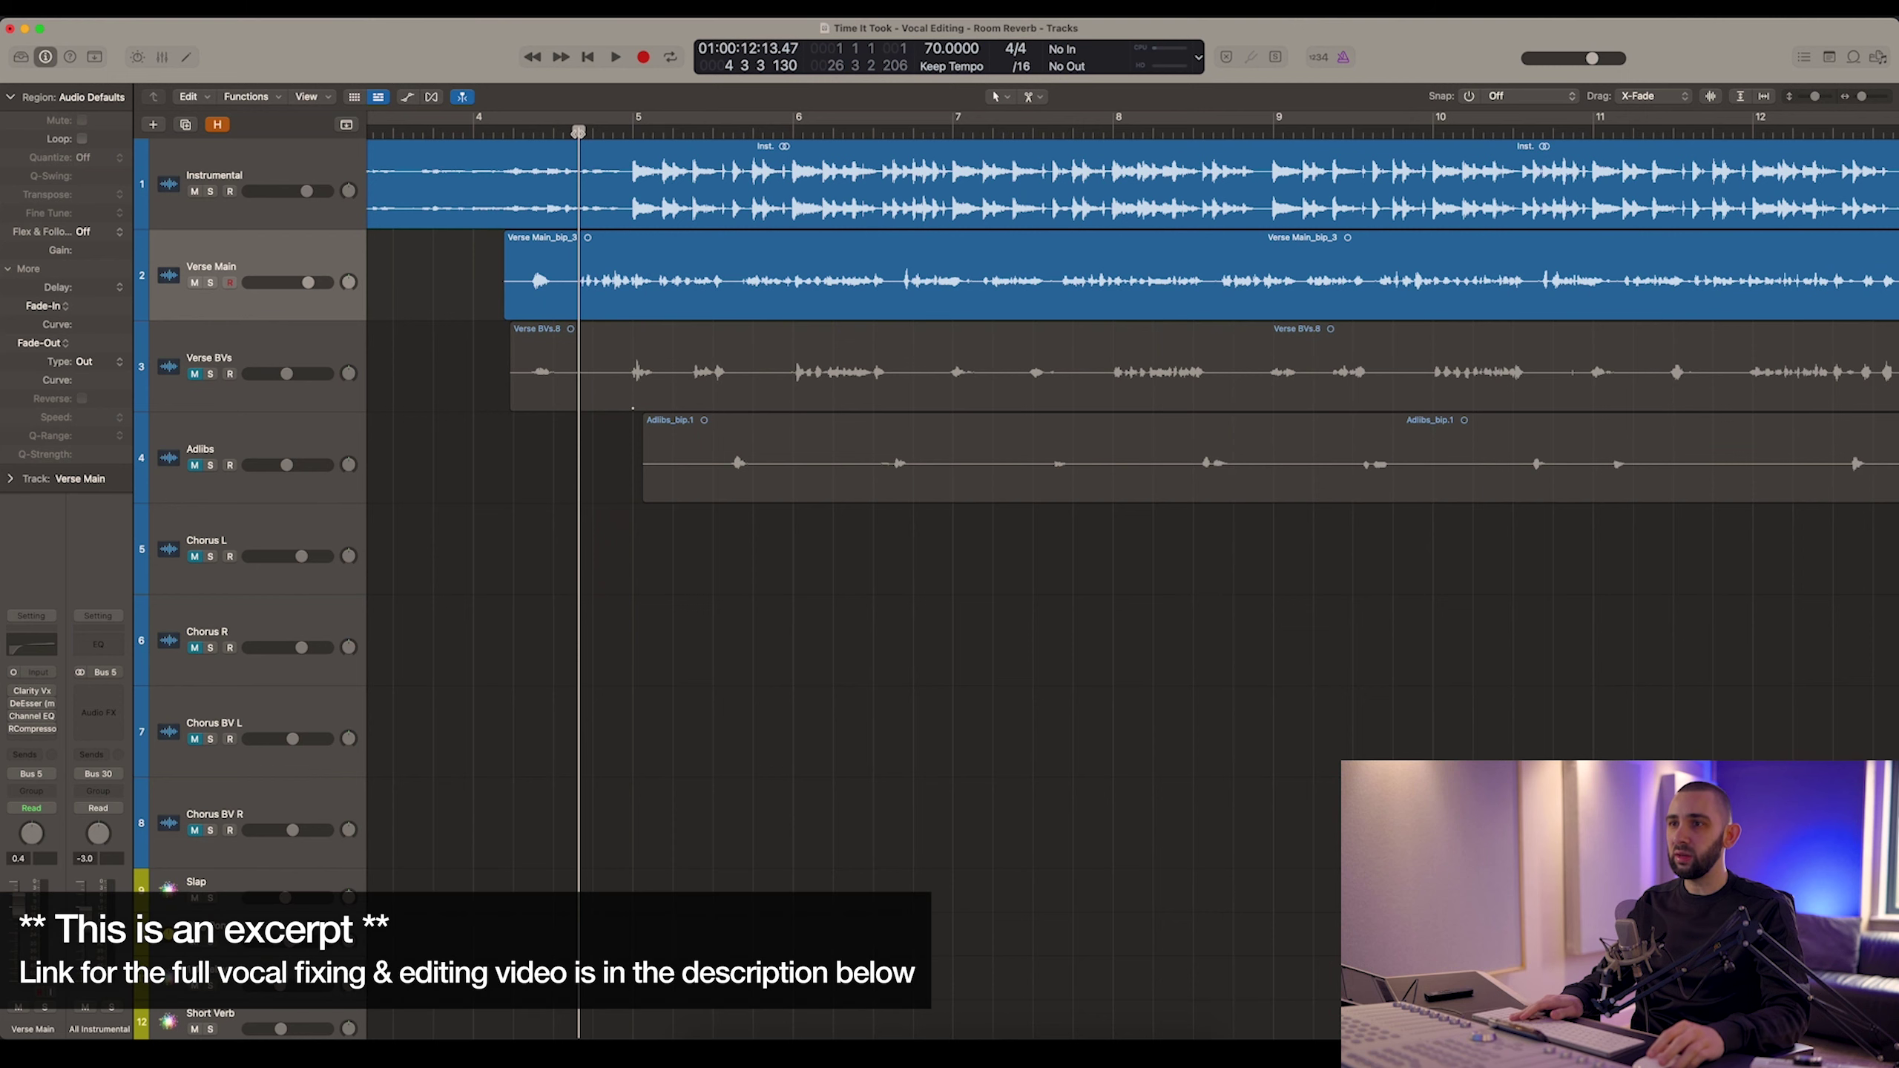
click(573, 130)
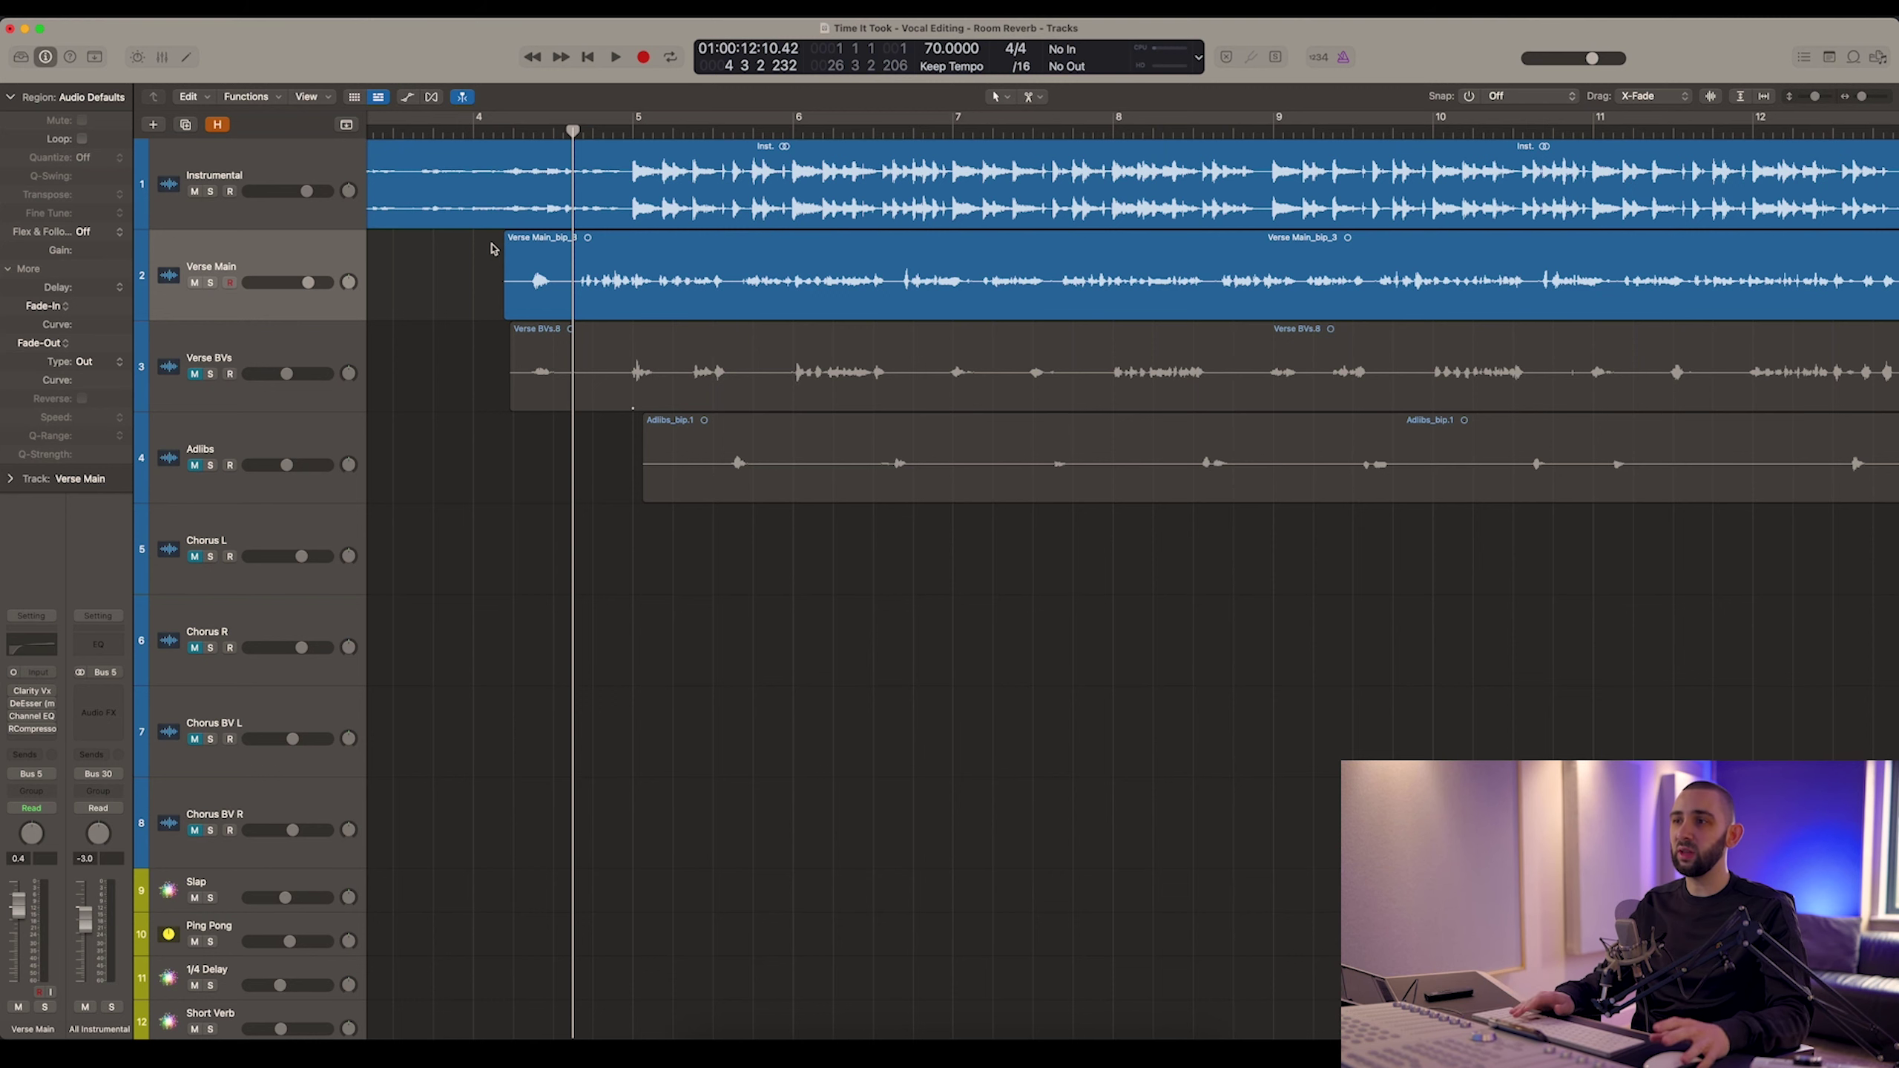
key(super+Left)
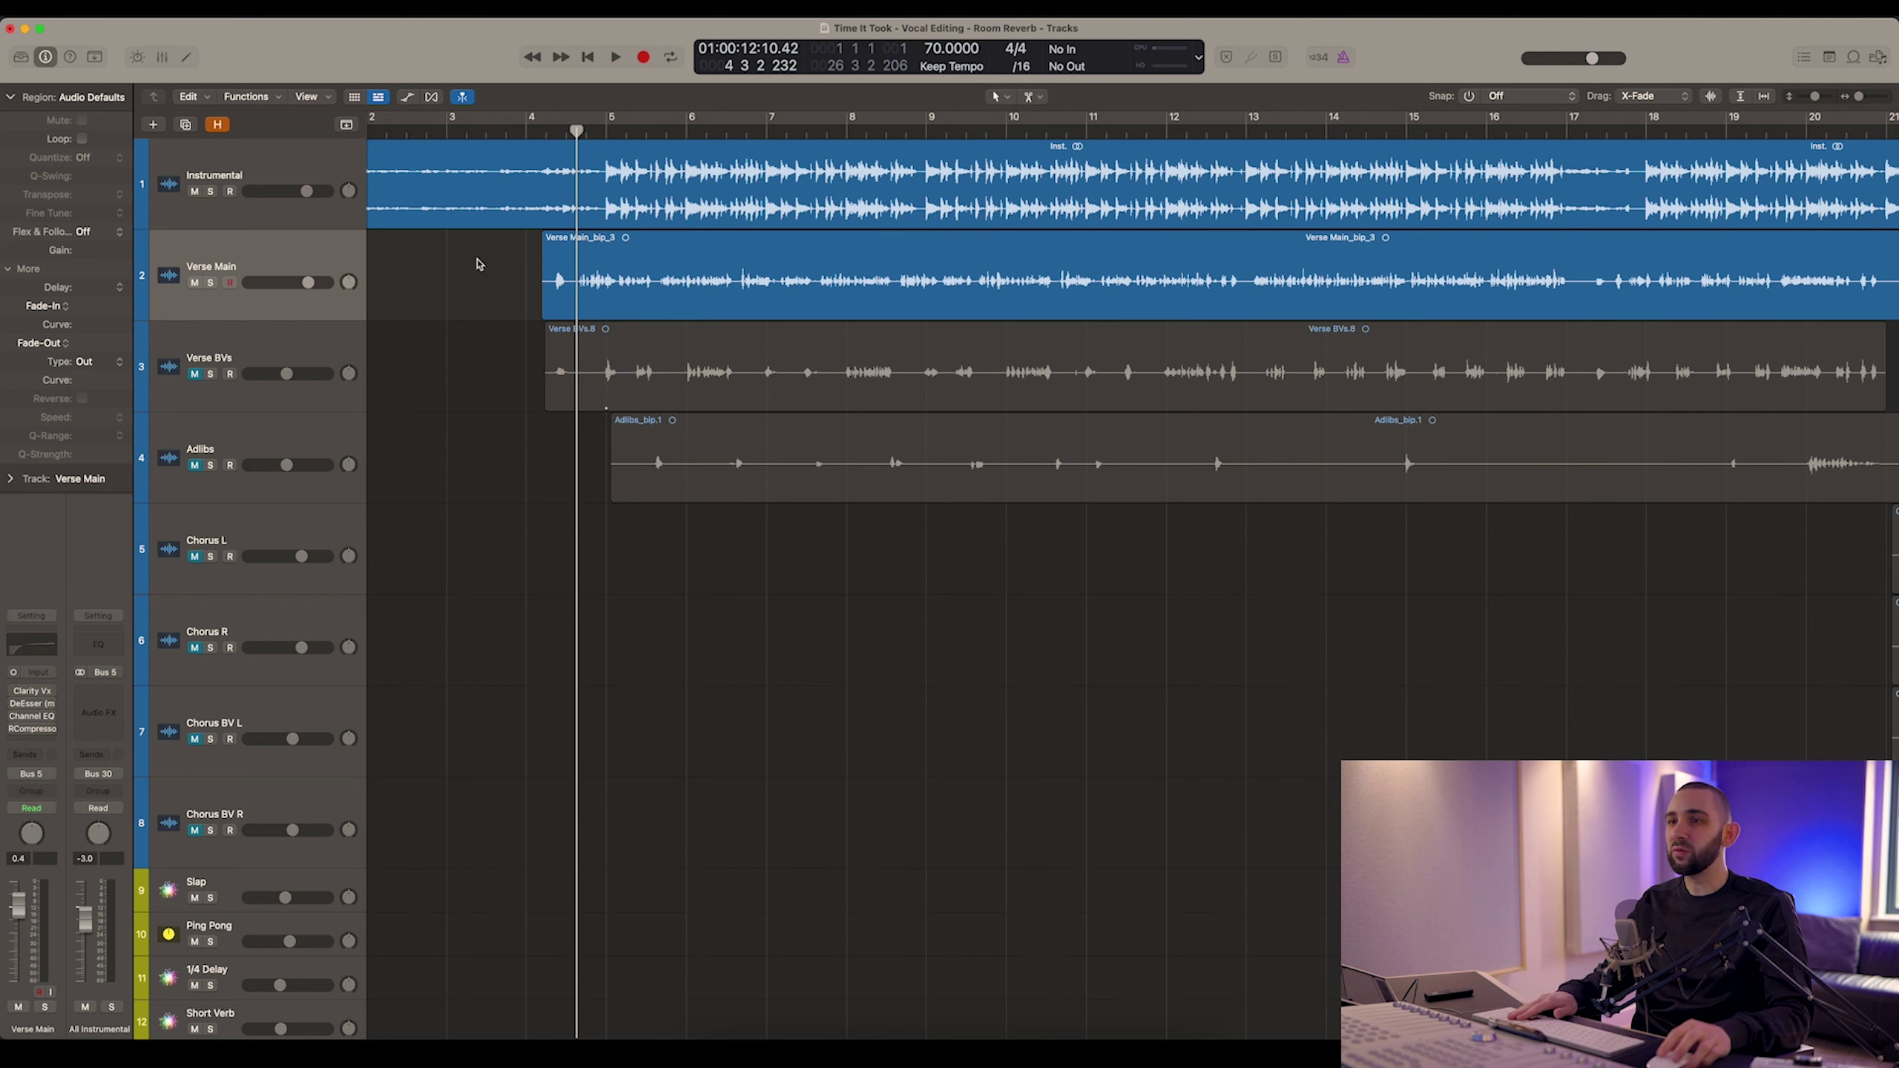
scroll(515, 266, right, 3)
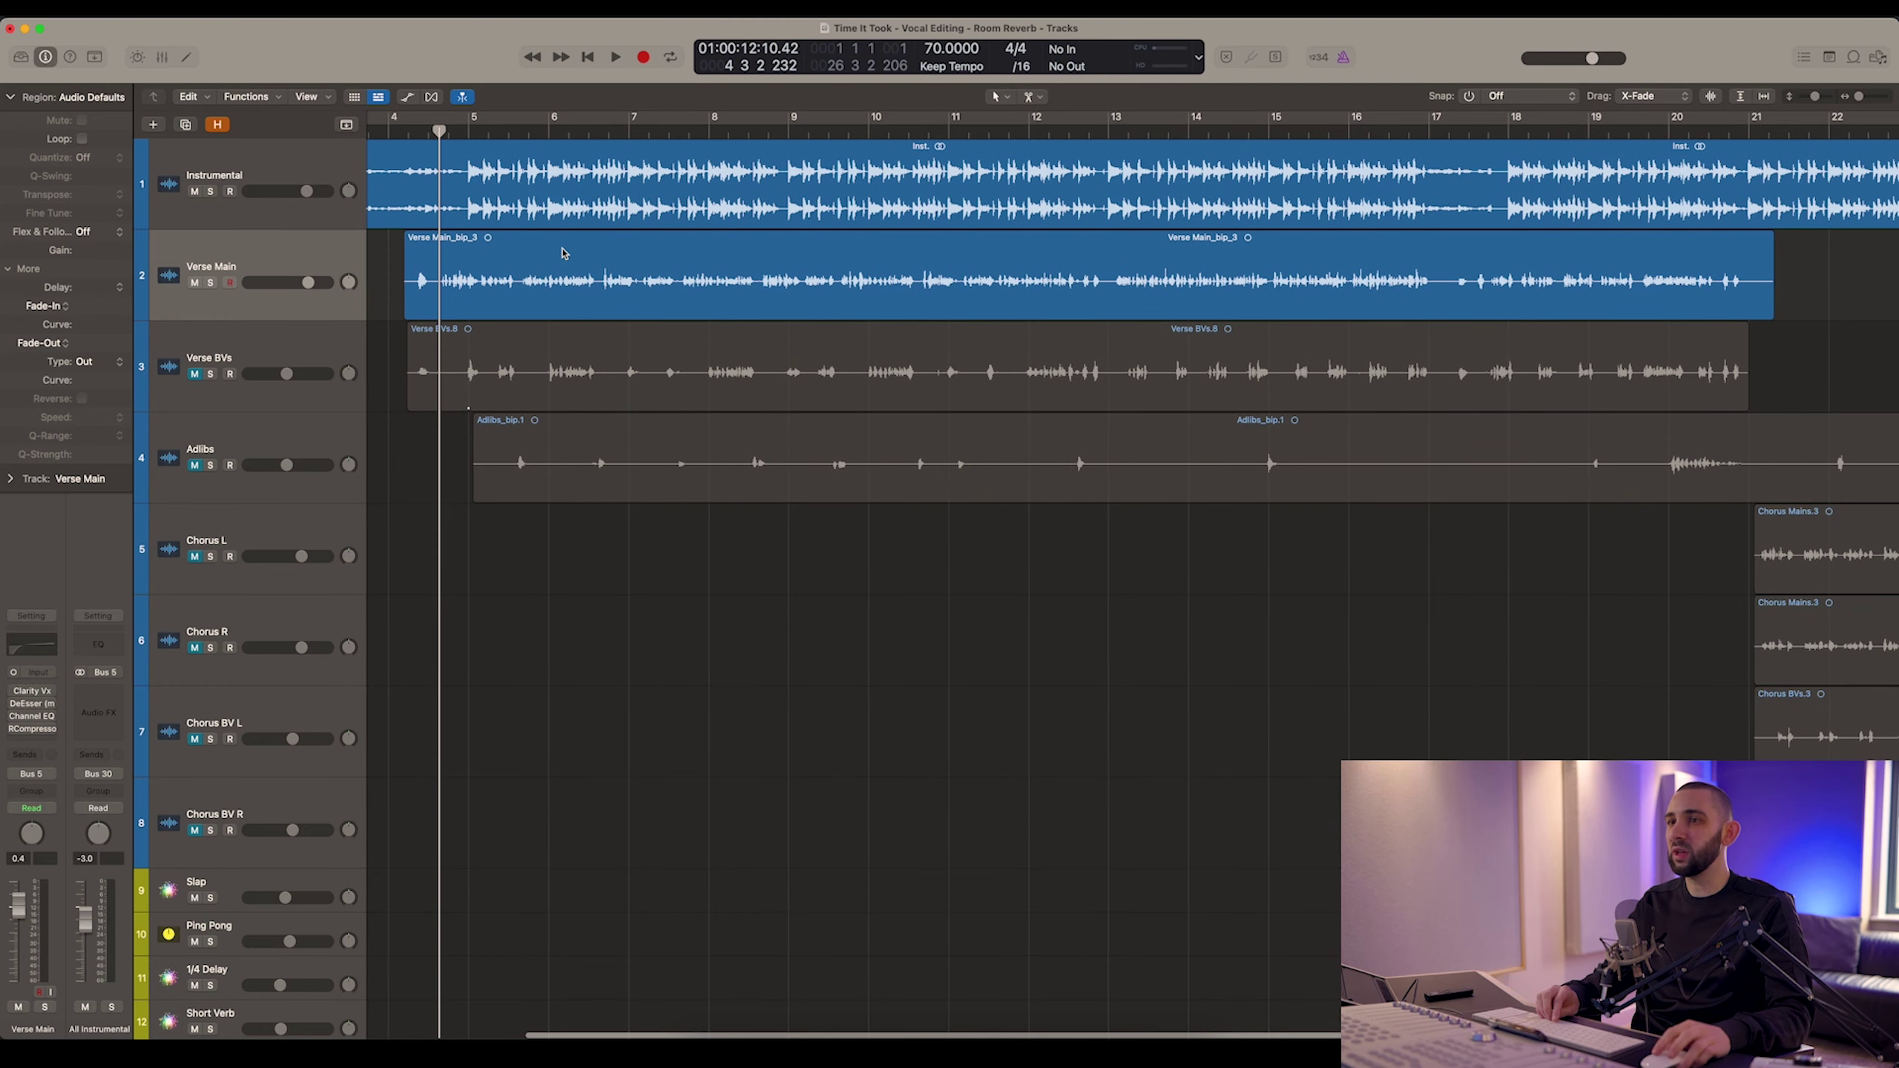
scroll(553, 256, left, 1)
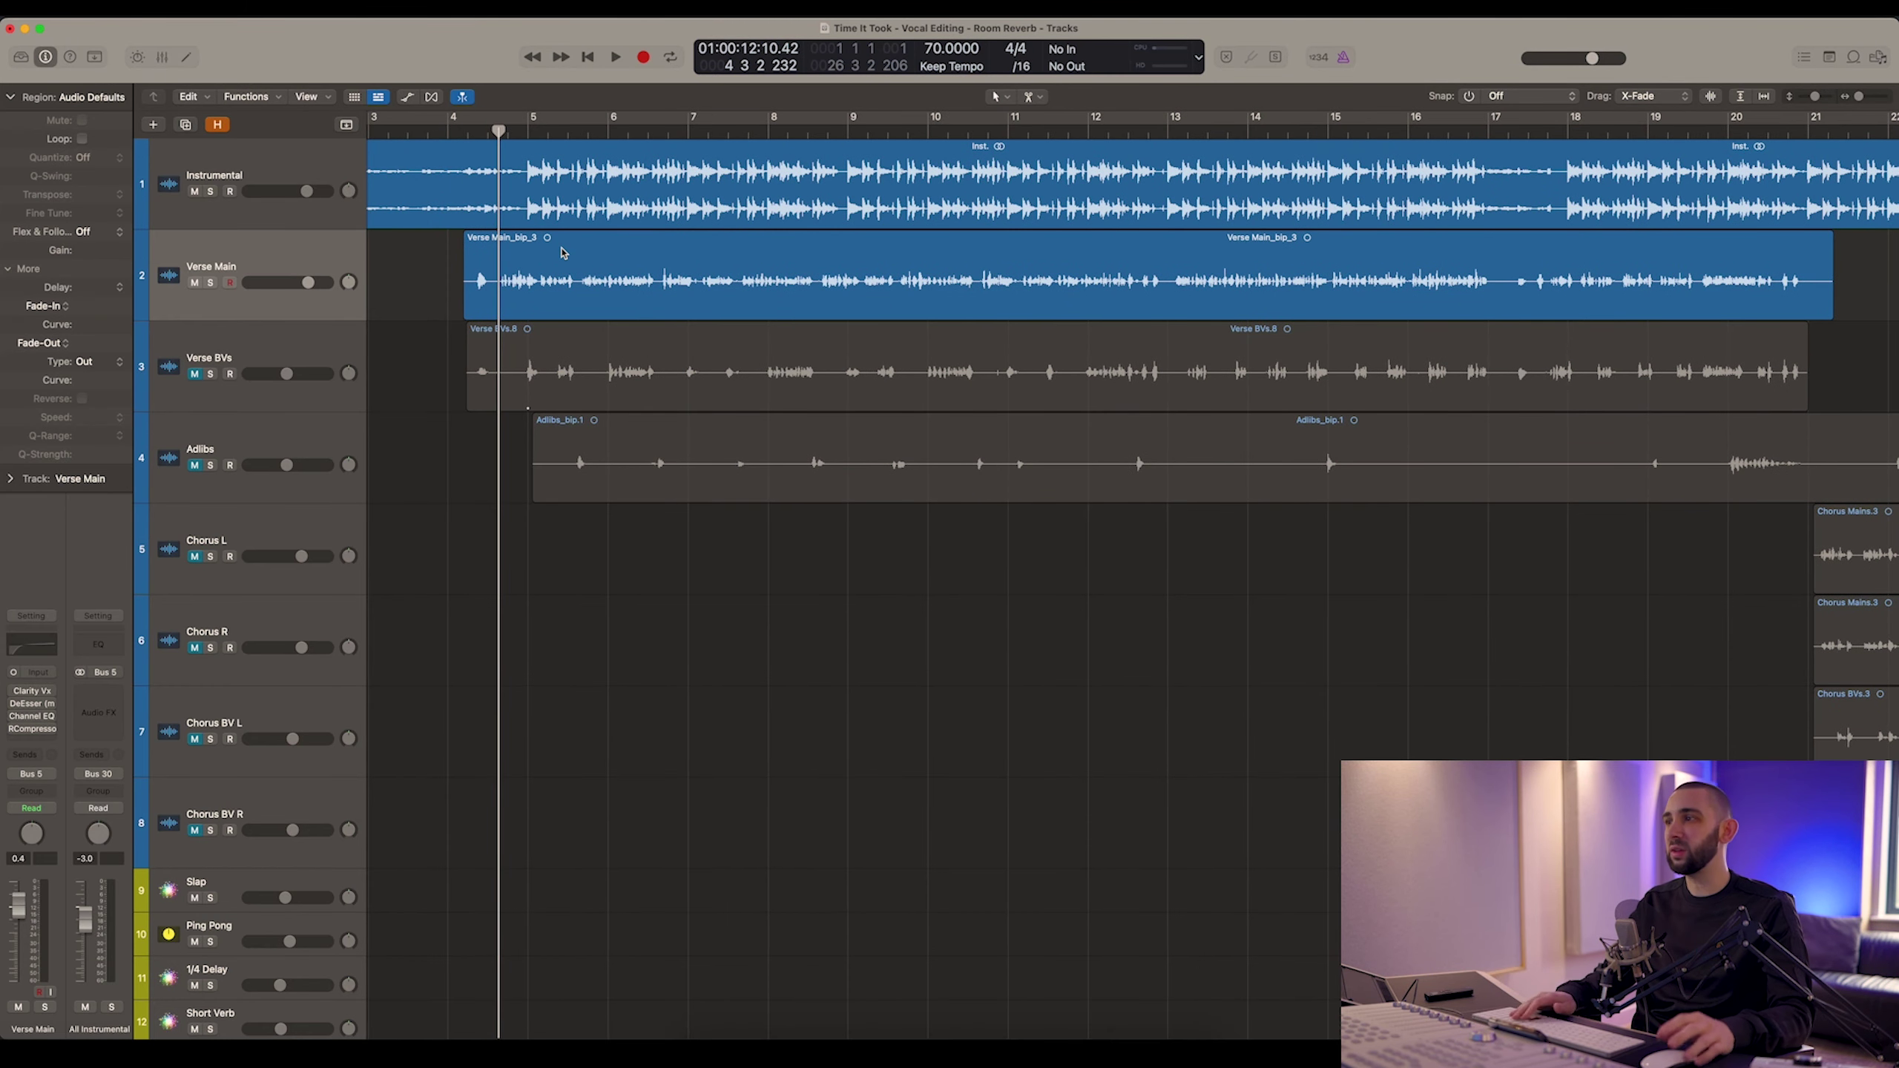
click(464, 129)
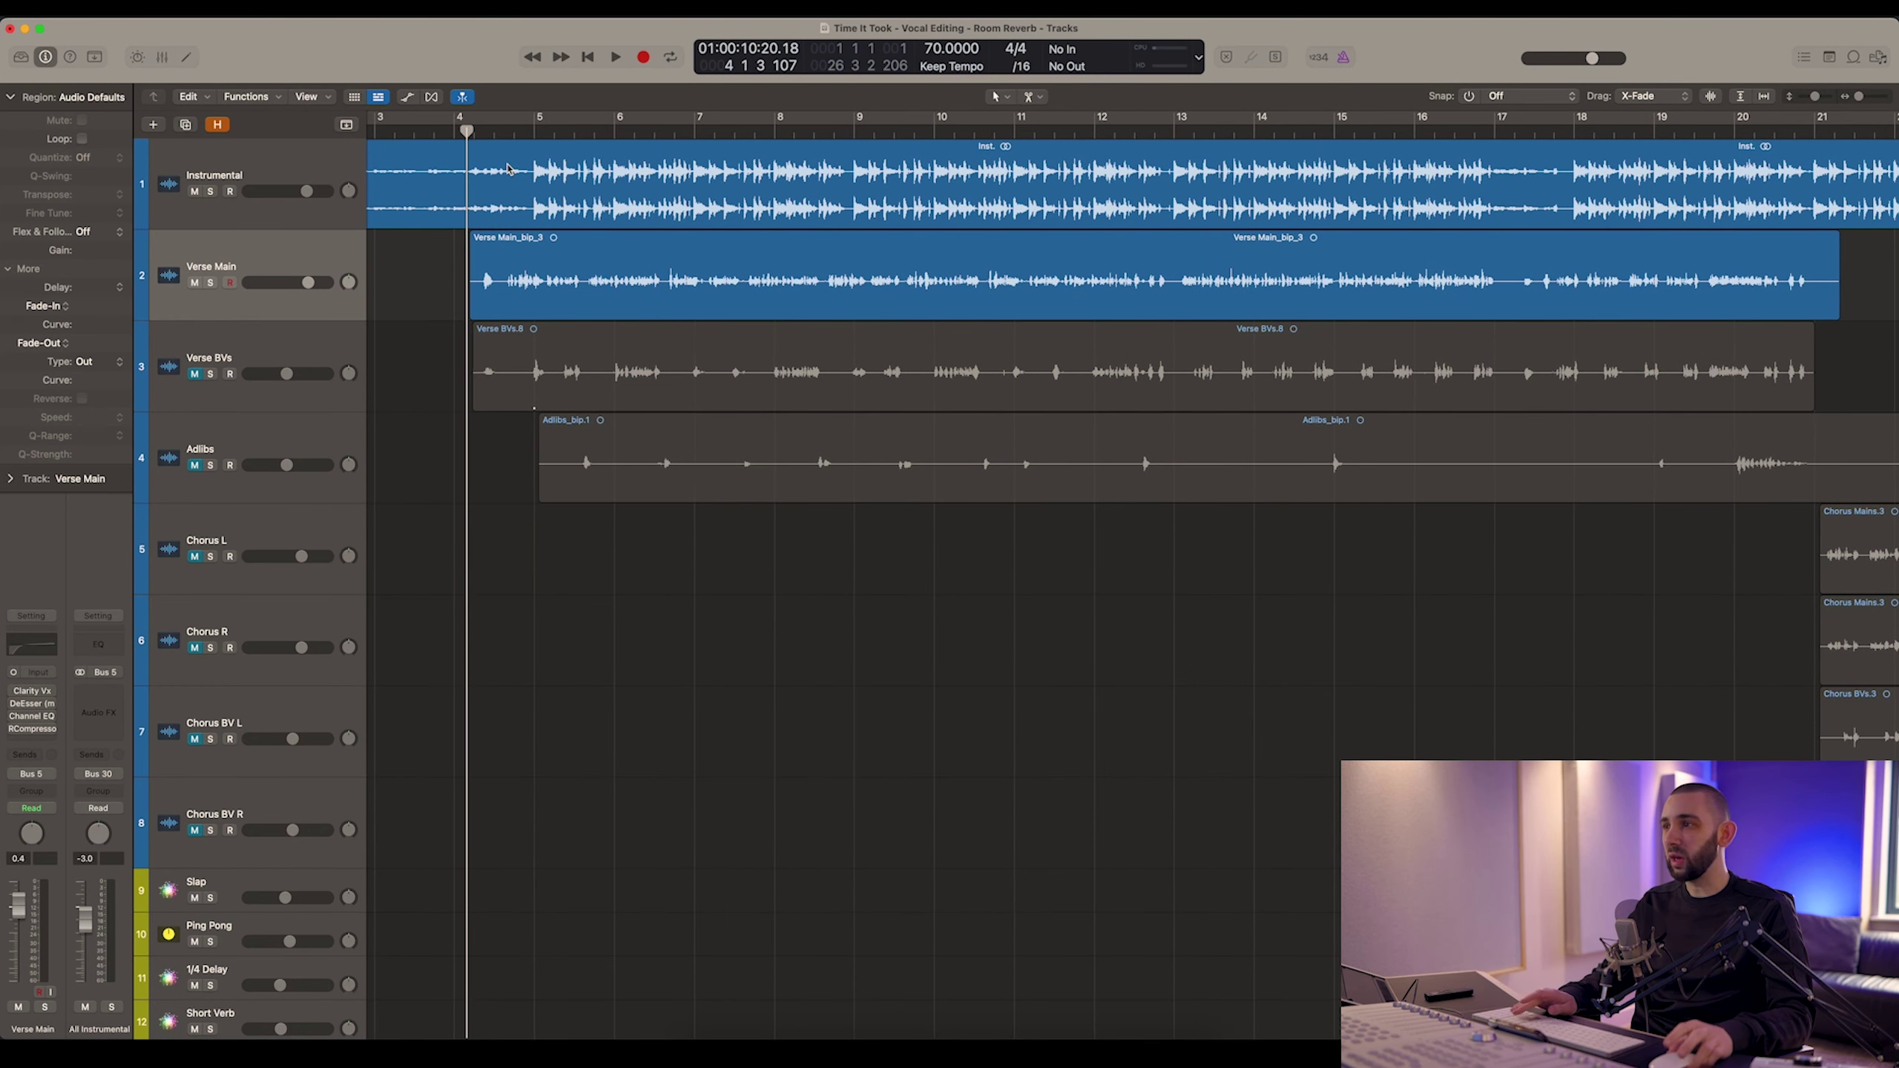
drag(484, 131, 503, 135)
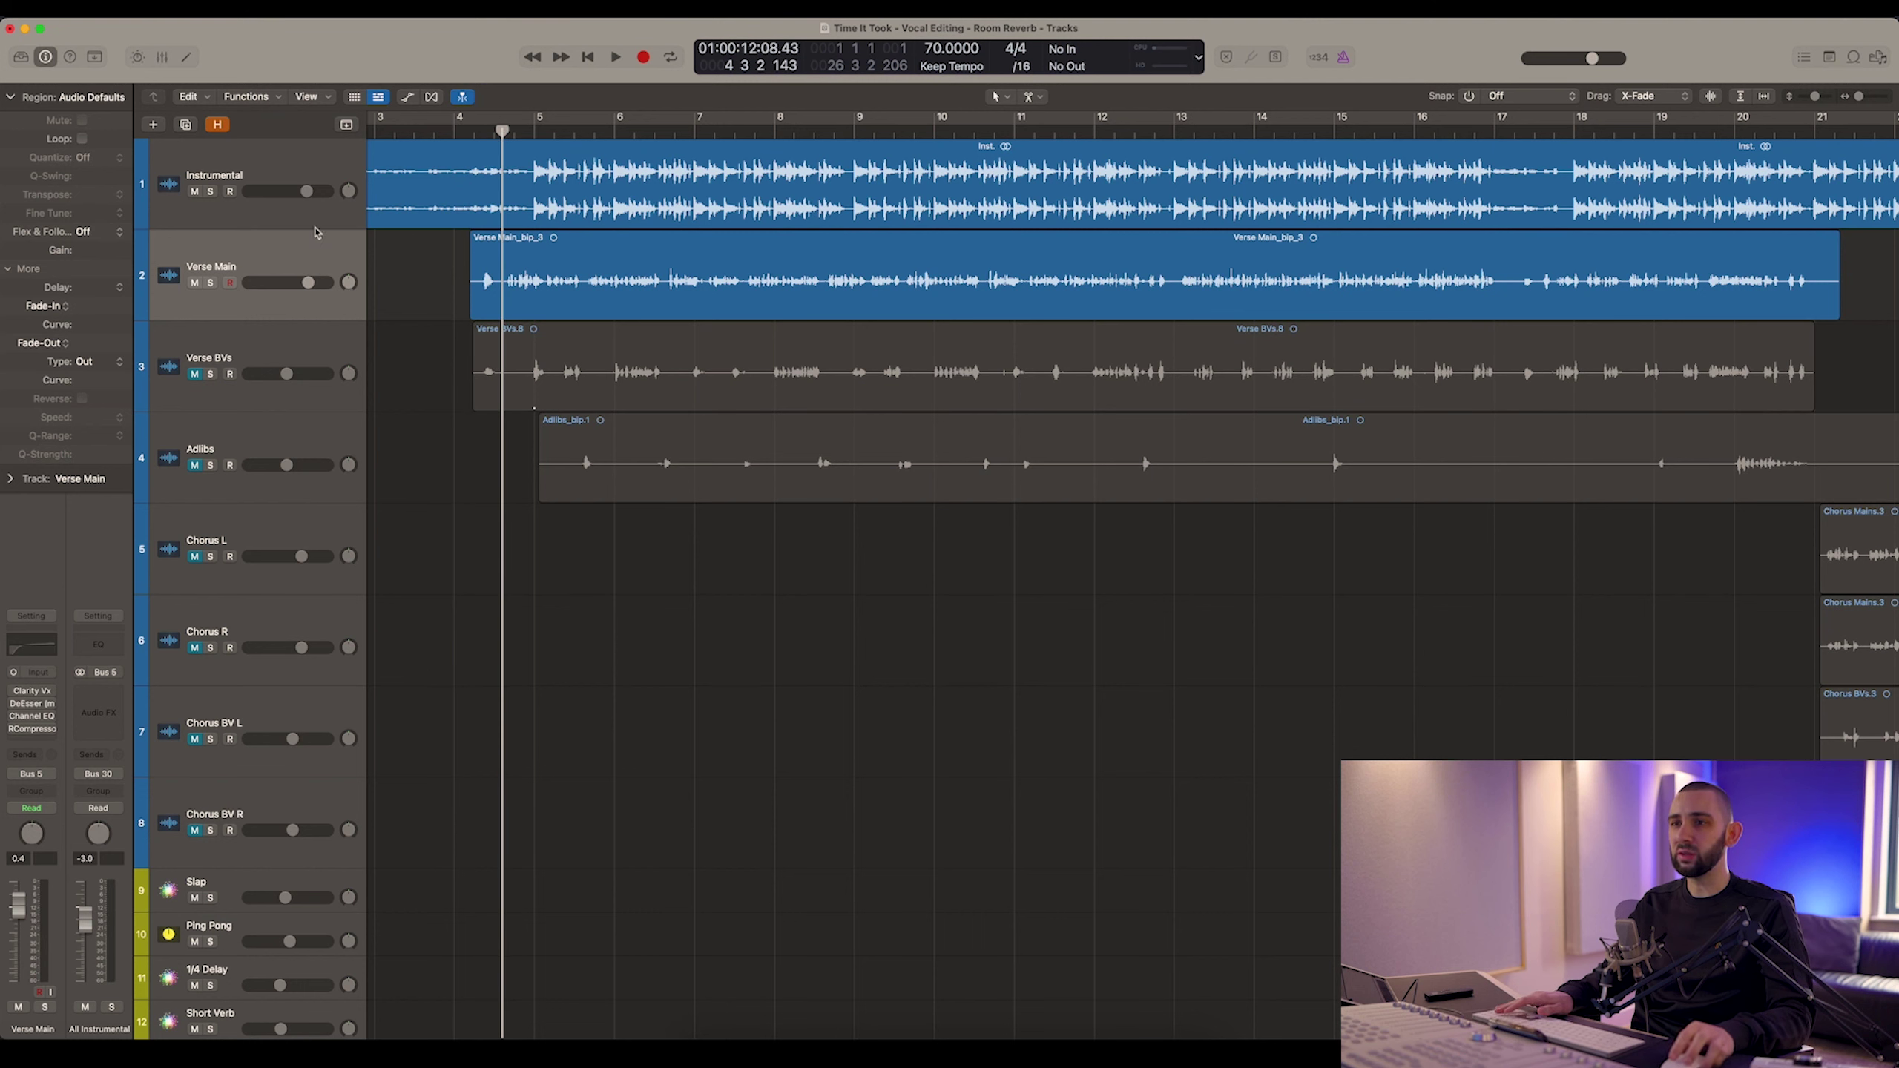
Solo Verse Main, play it from mid-bar 4, then stop with bars 3–16 in view
click(211, 282)
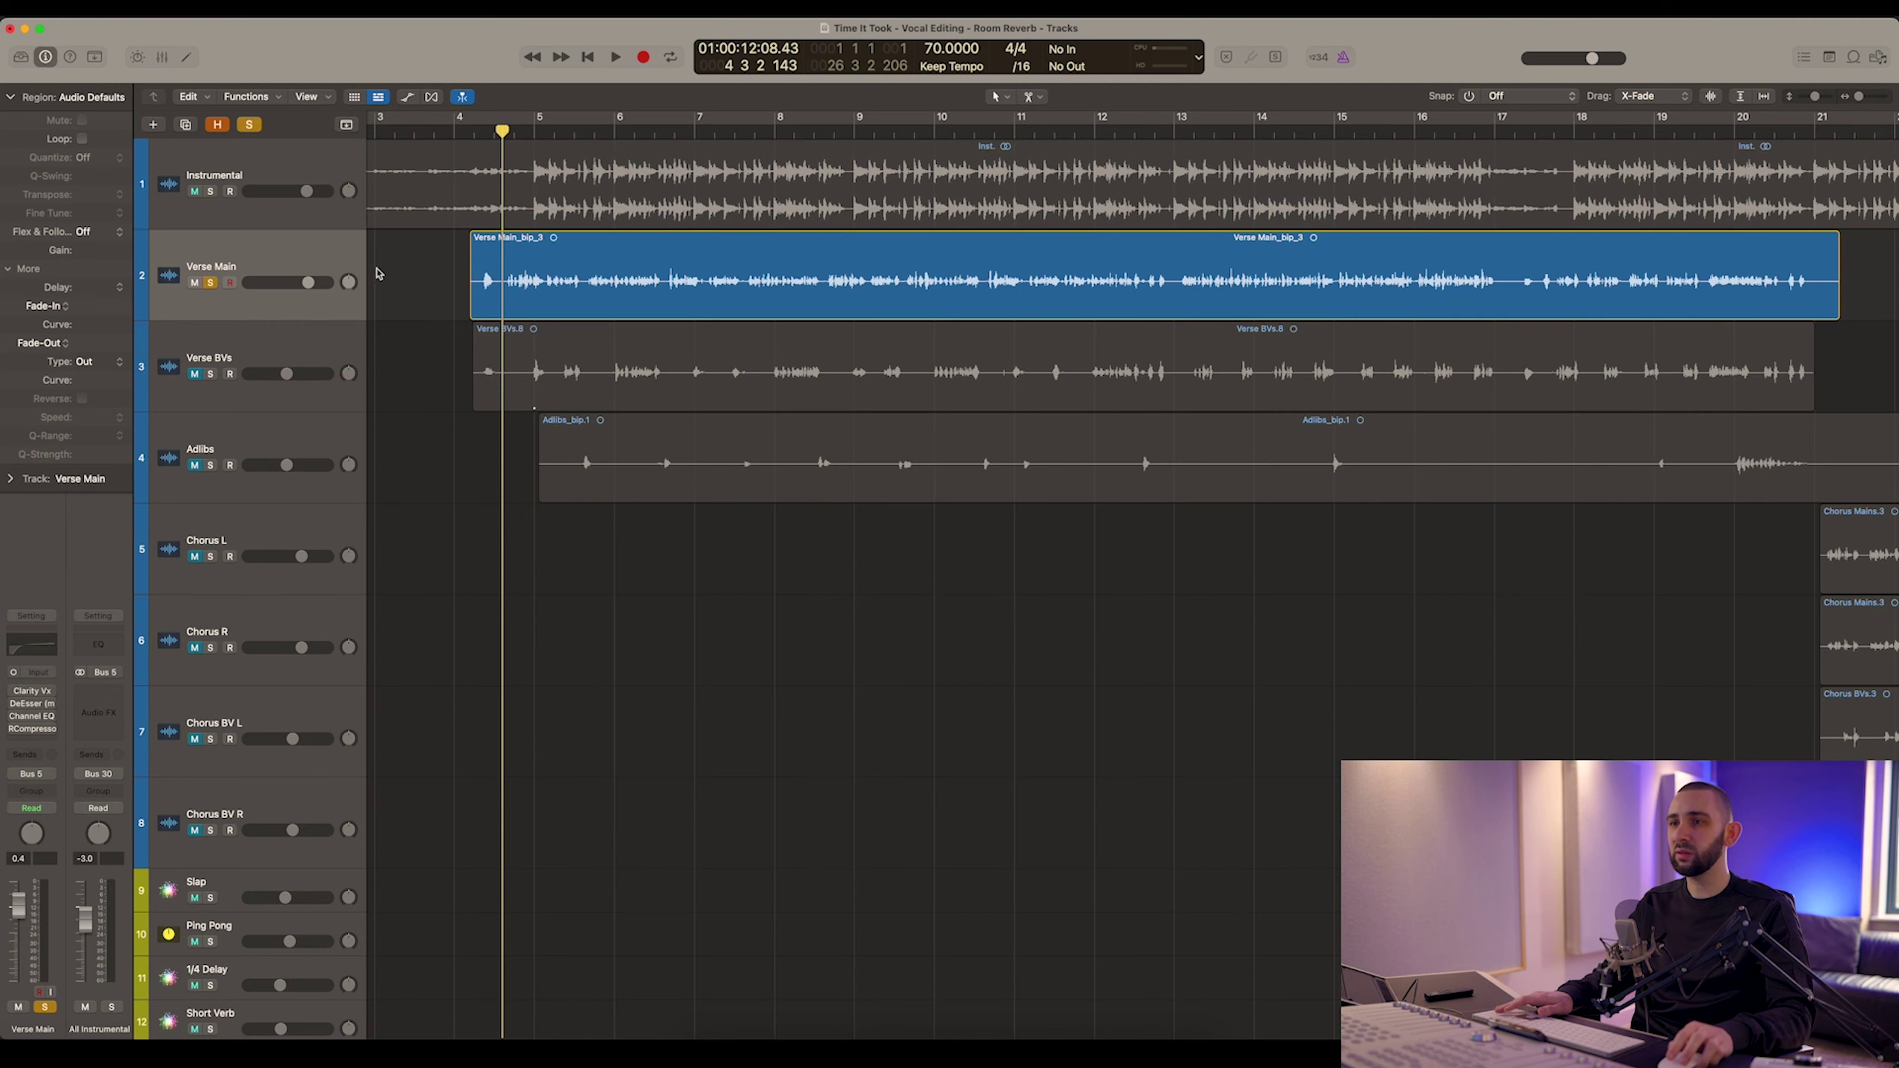
key(space)
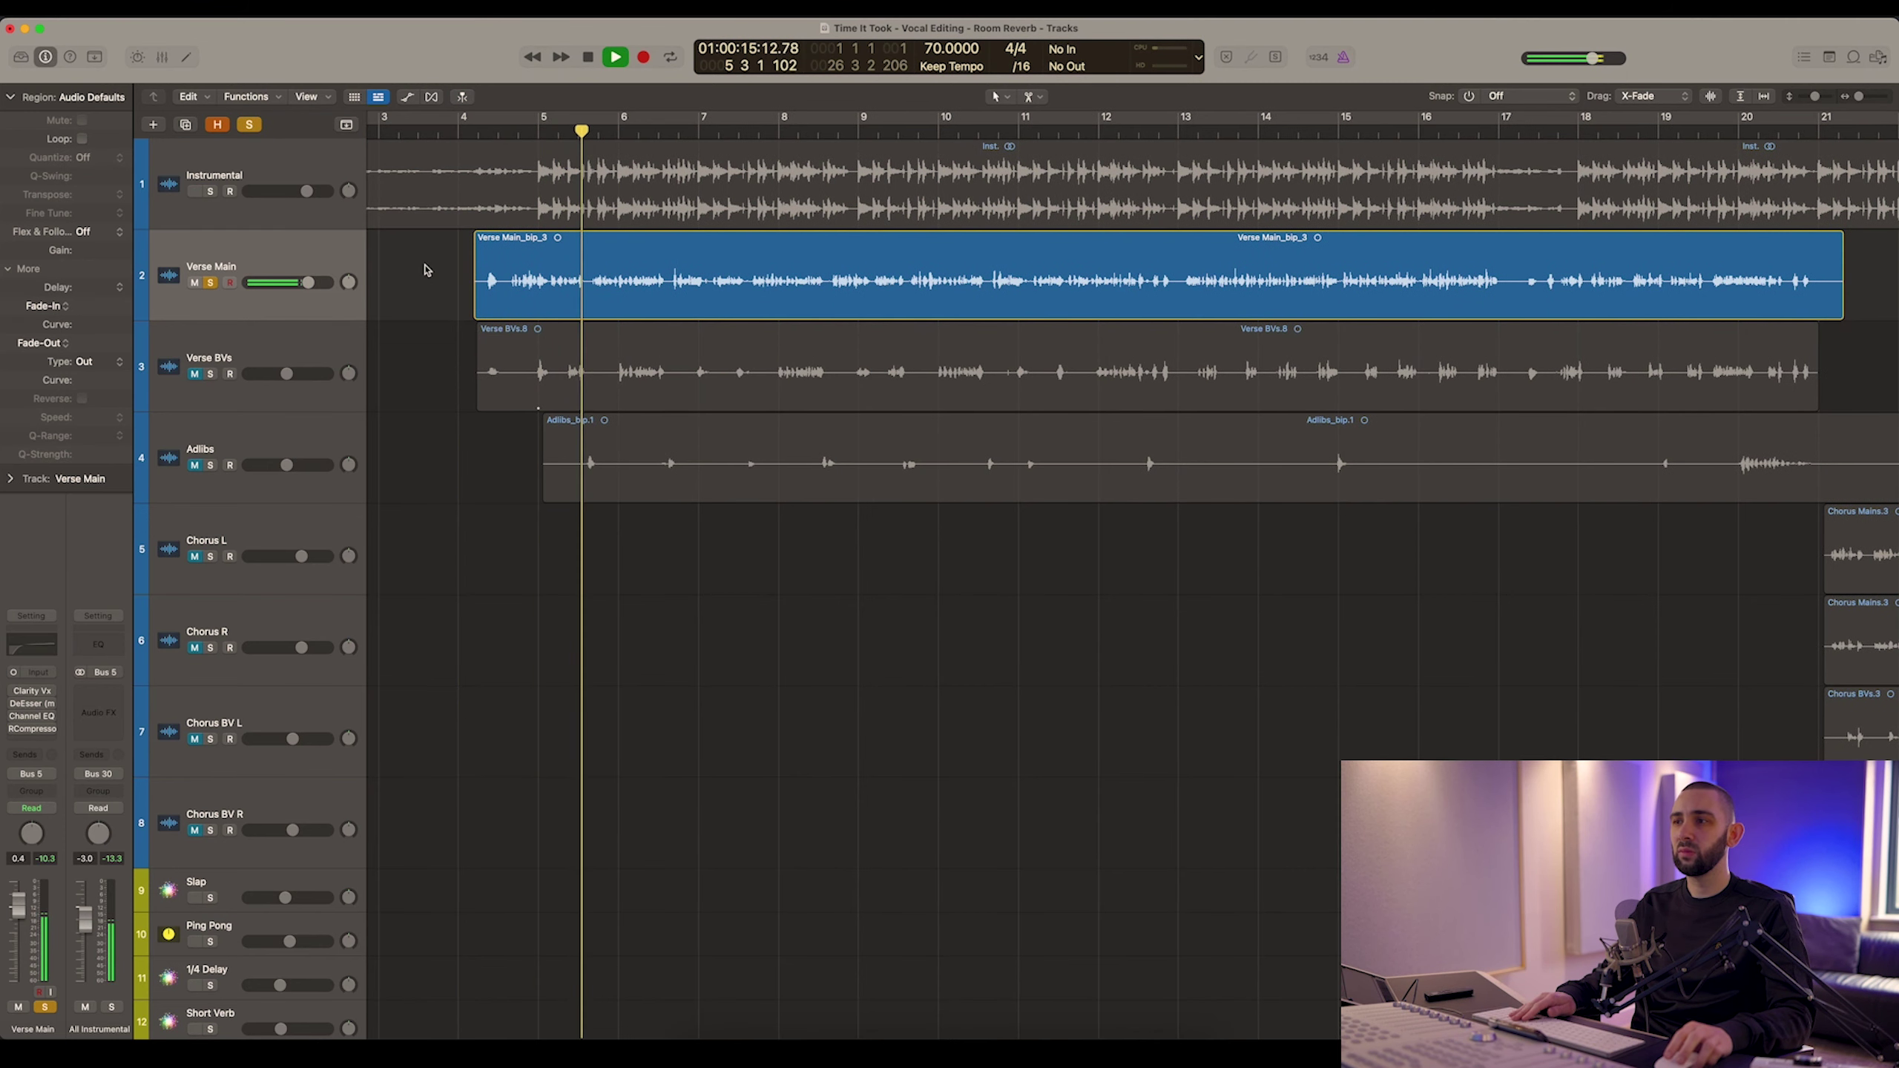
scroll(433, 270, up, 5)
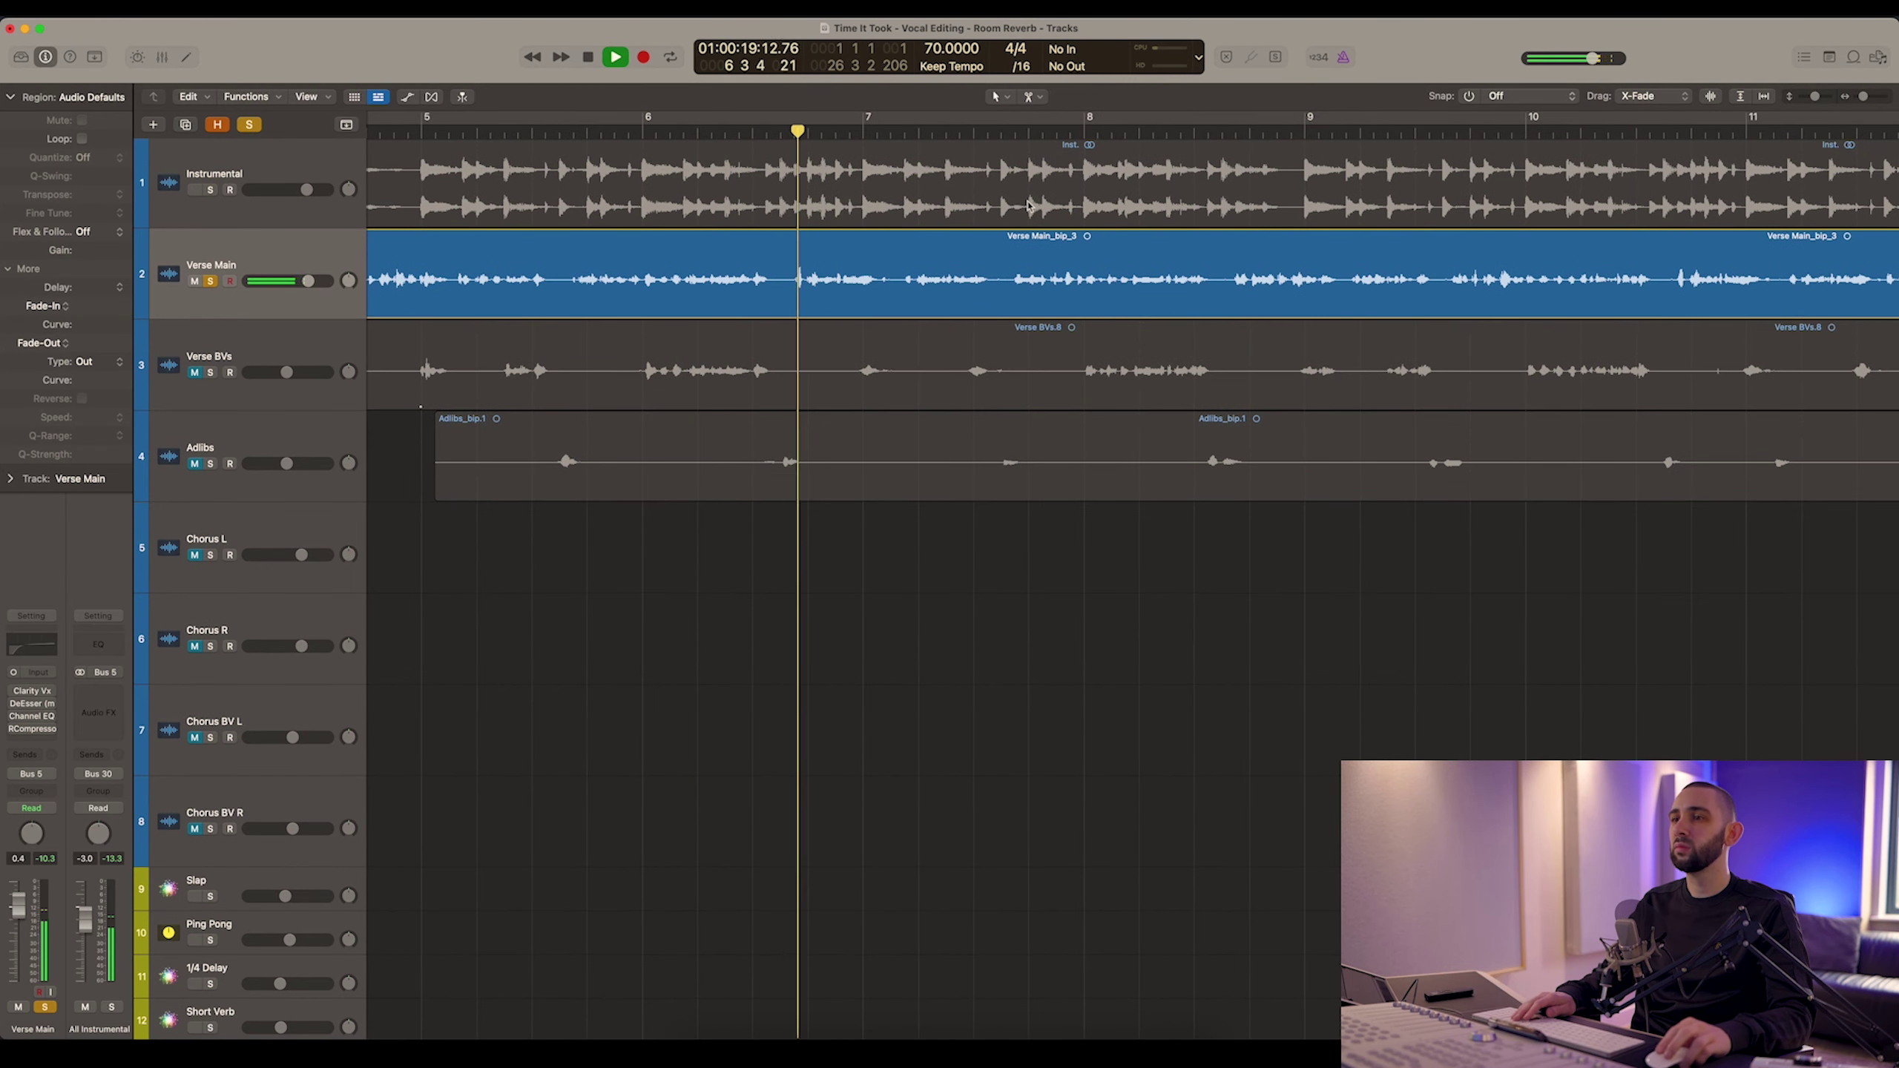
scroll(1016, 207, left, 5)
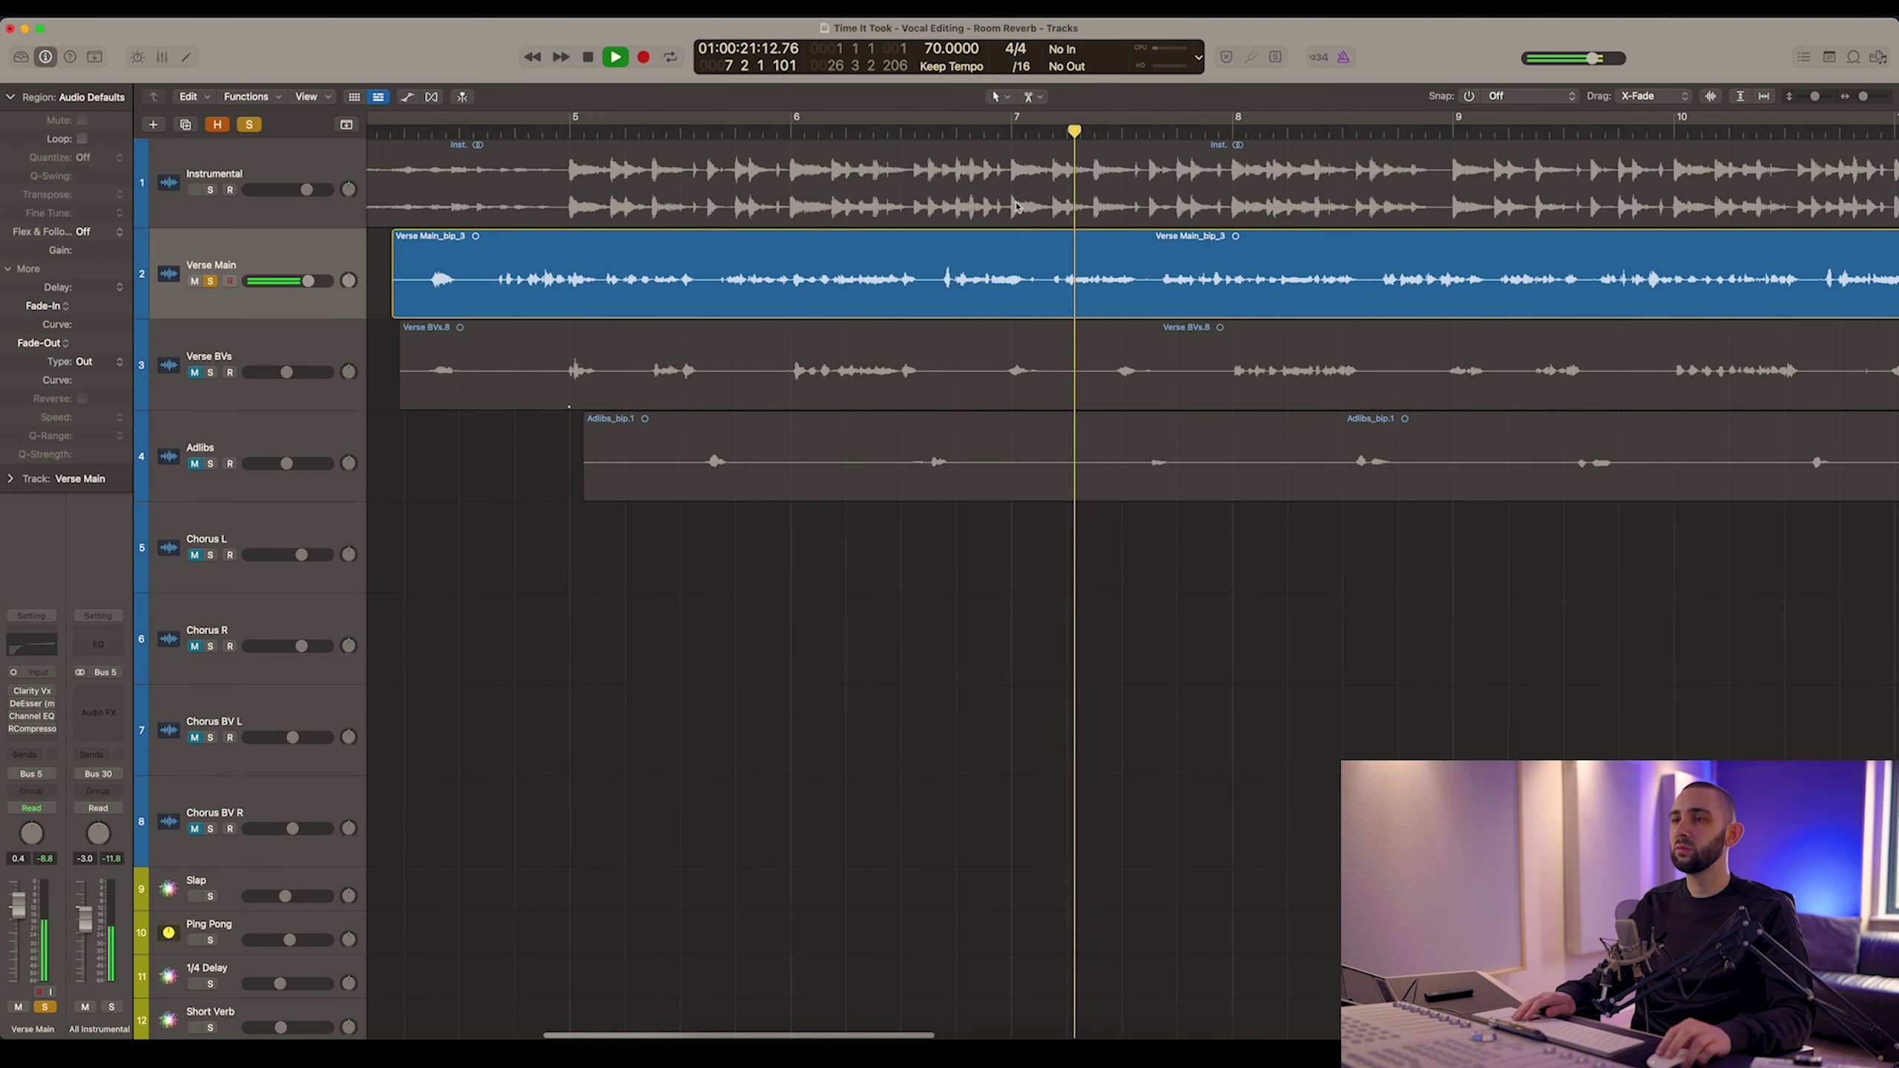
key(space)
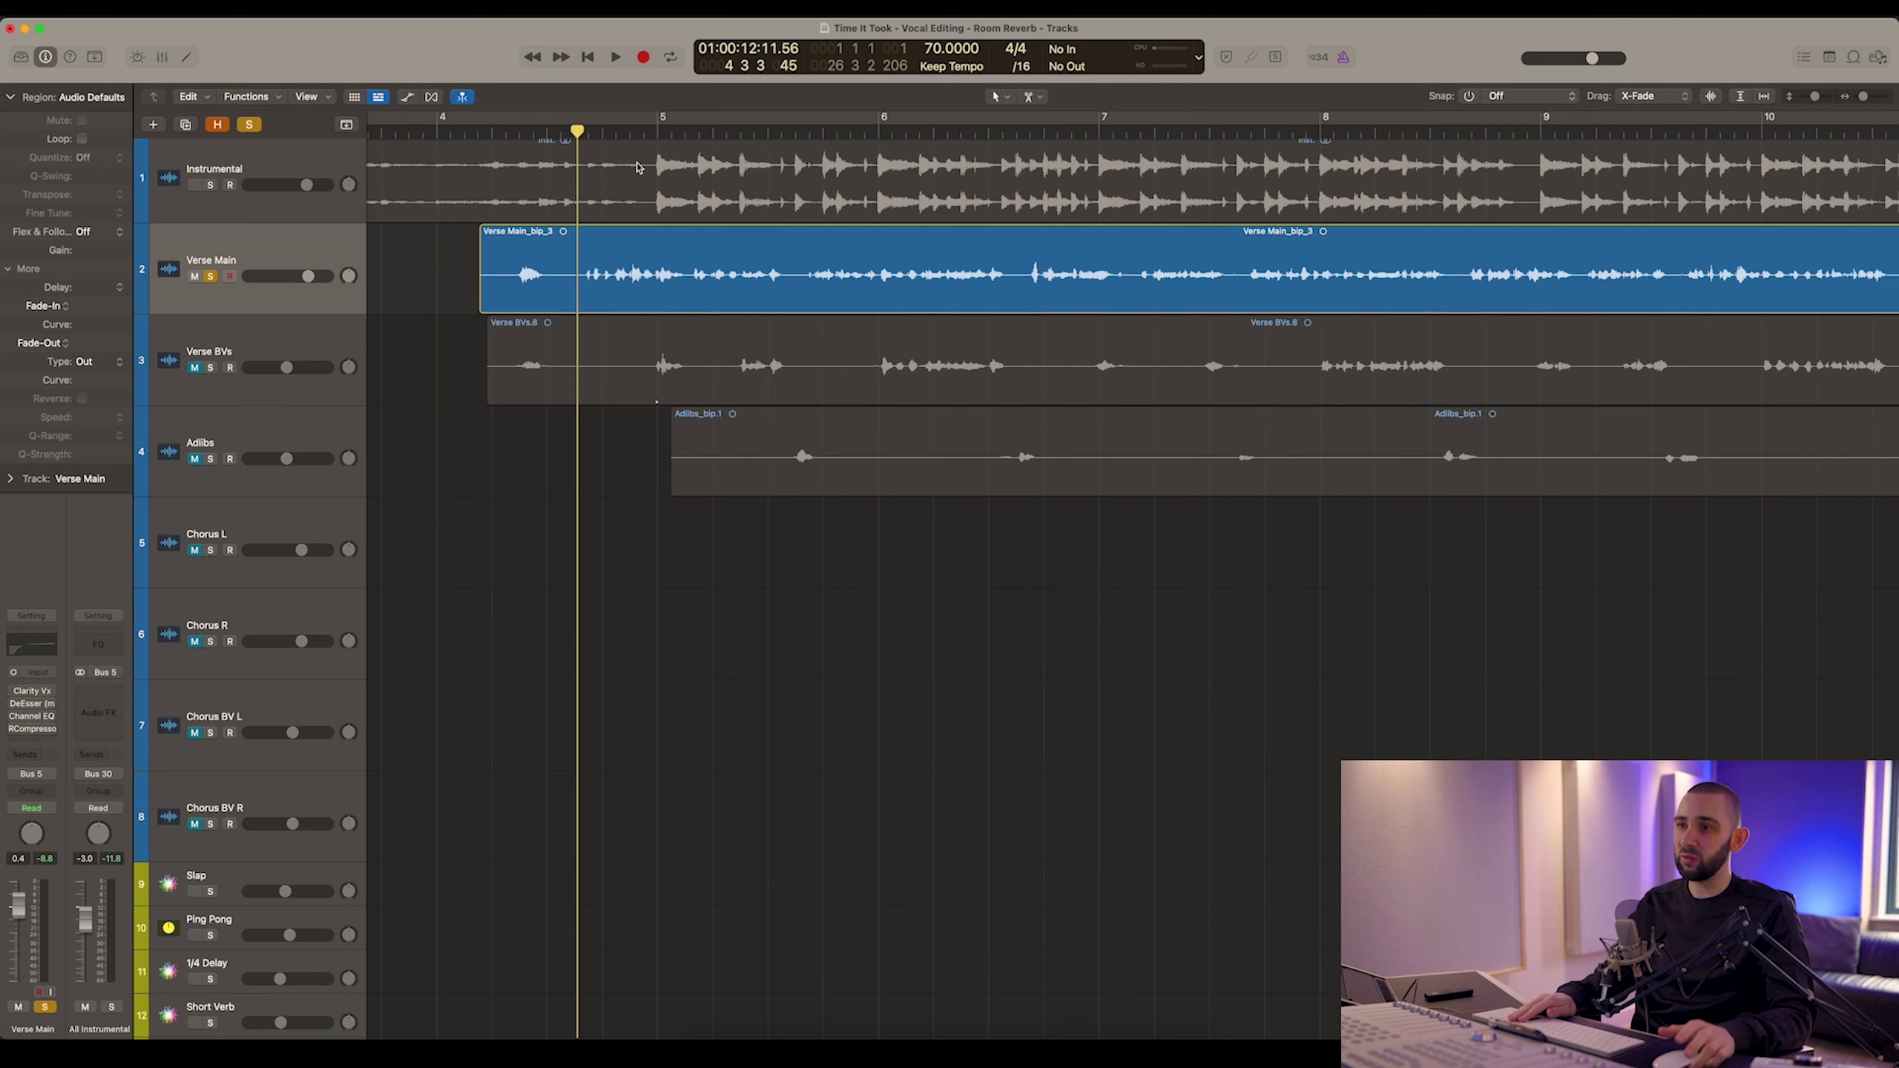
key(super+Left)
scroll(638, 168, right, 5)
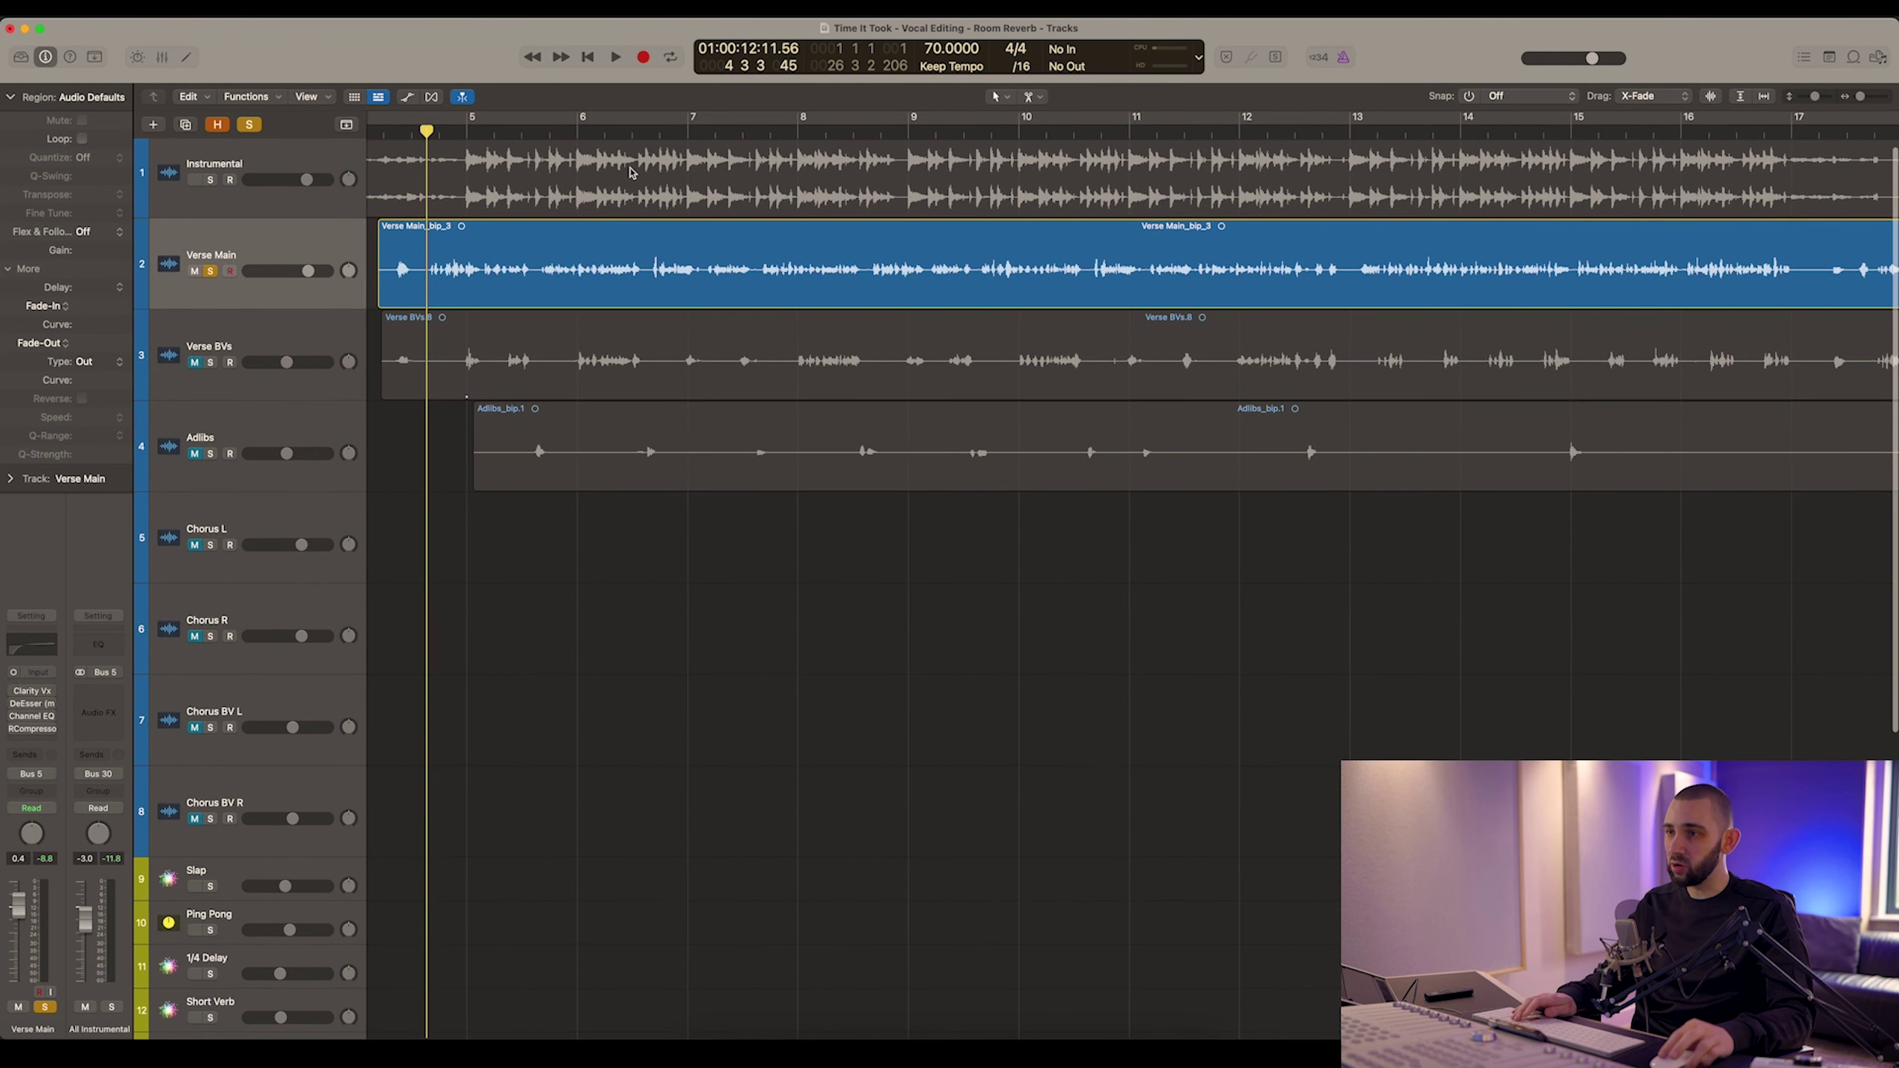
scroll(448, 179, left, 2)
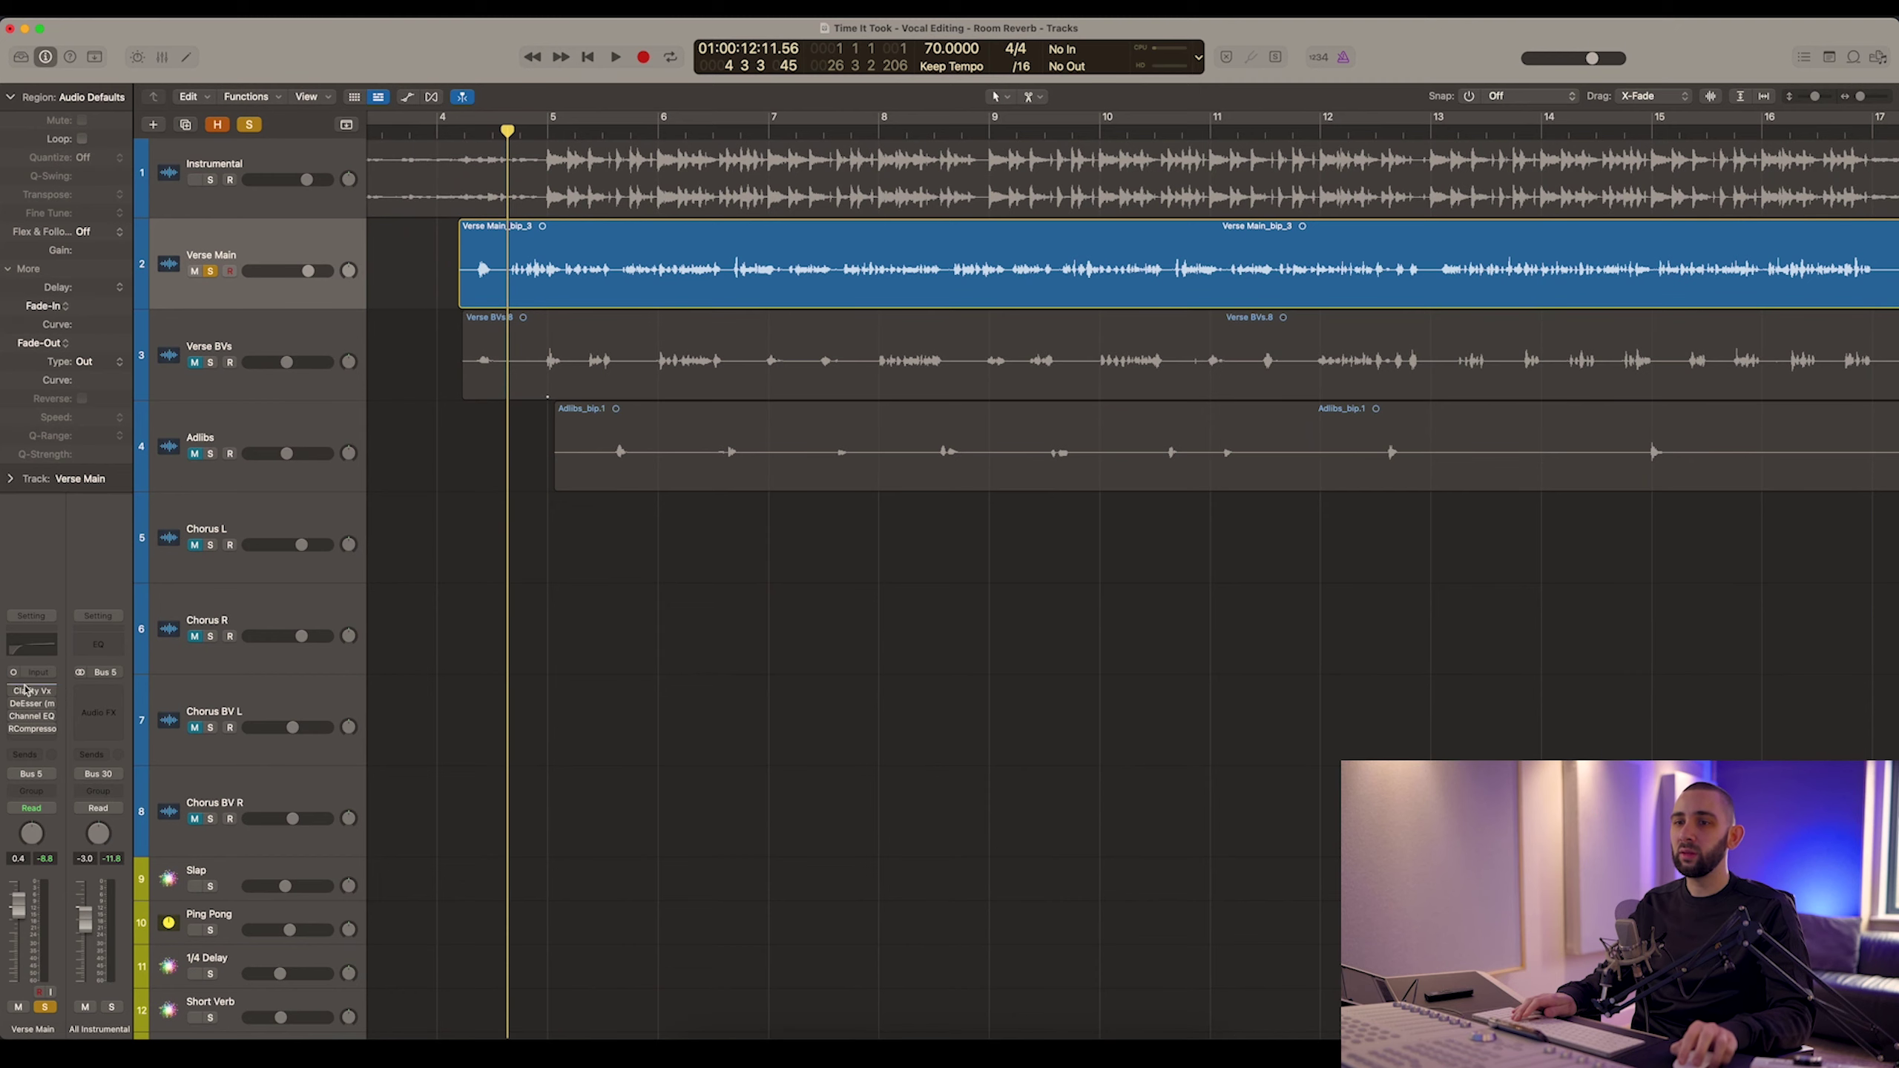
Open the Clarity Vx DeReverb window for Verse Main and move it clear of the vocal
click(34, 691)
drag(662, 216, 658, 425)
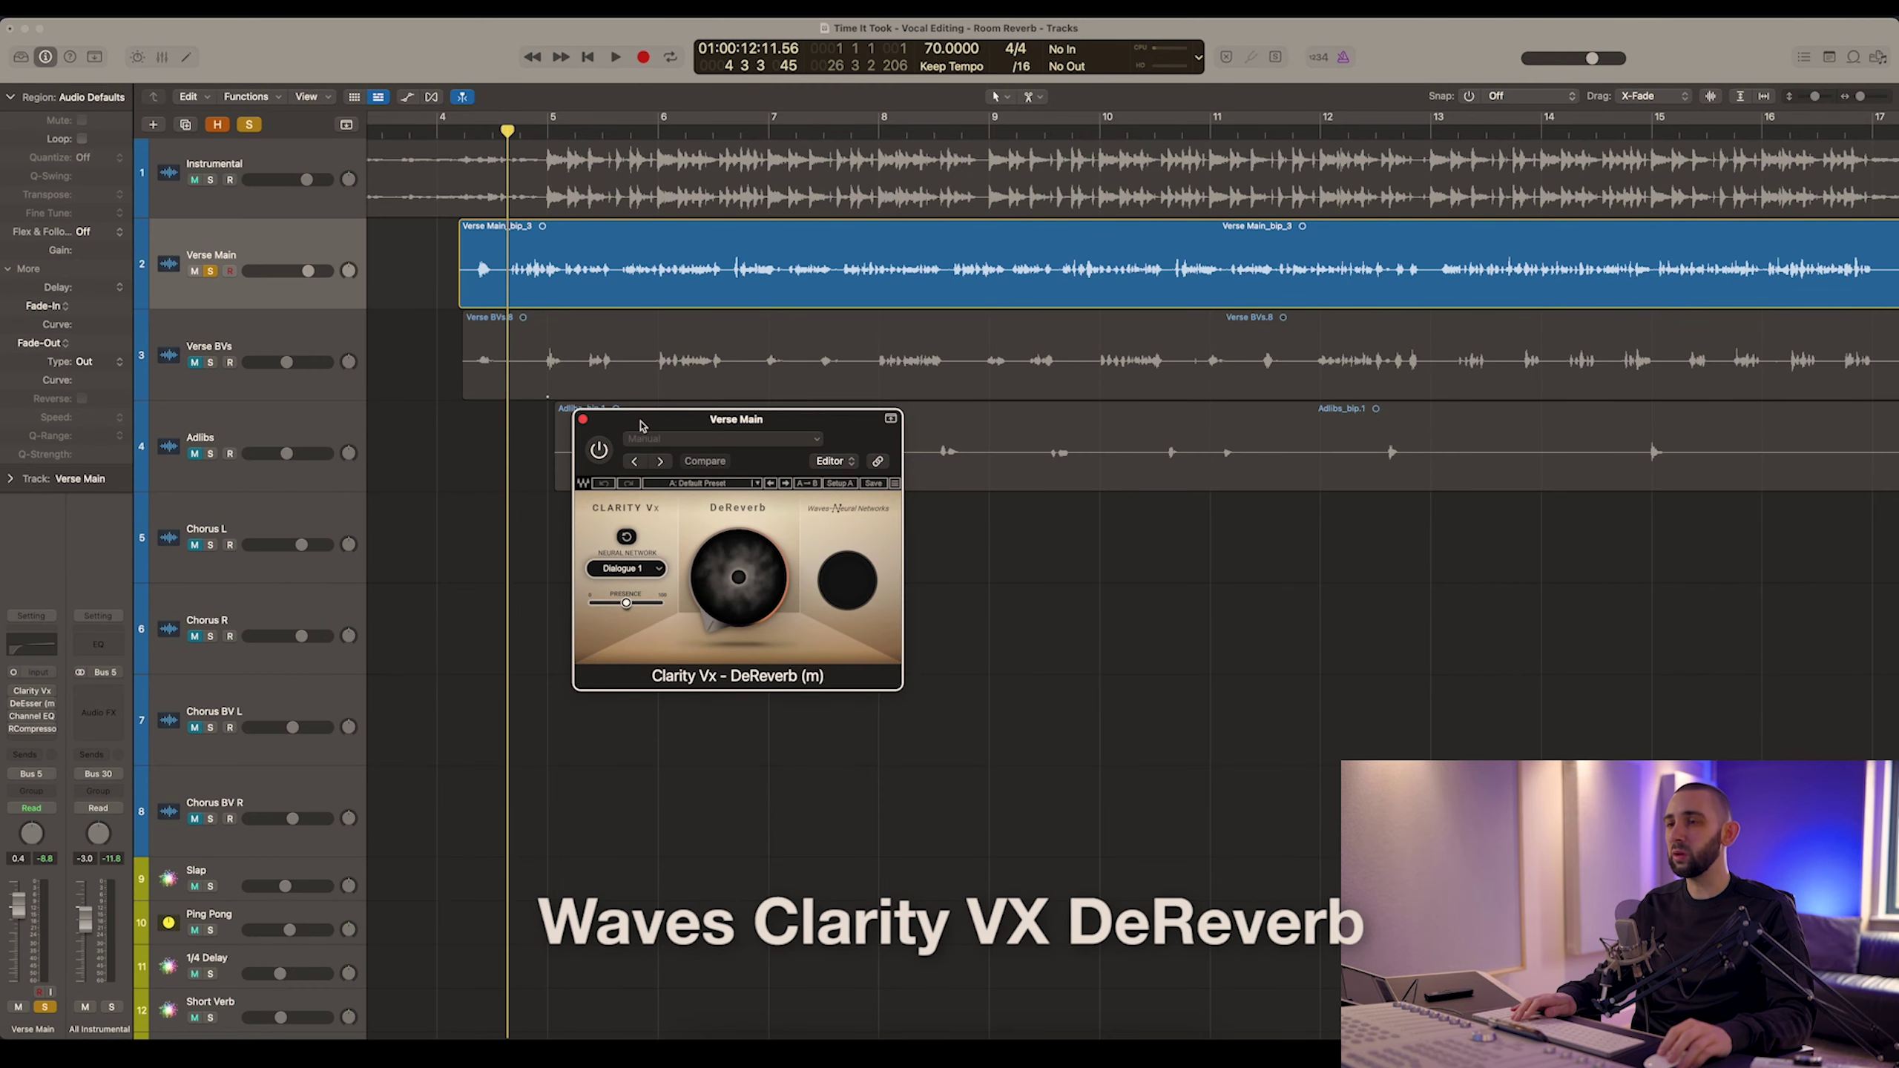
drag(641, 425, 642, 410)
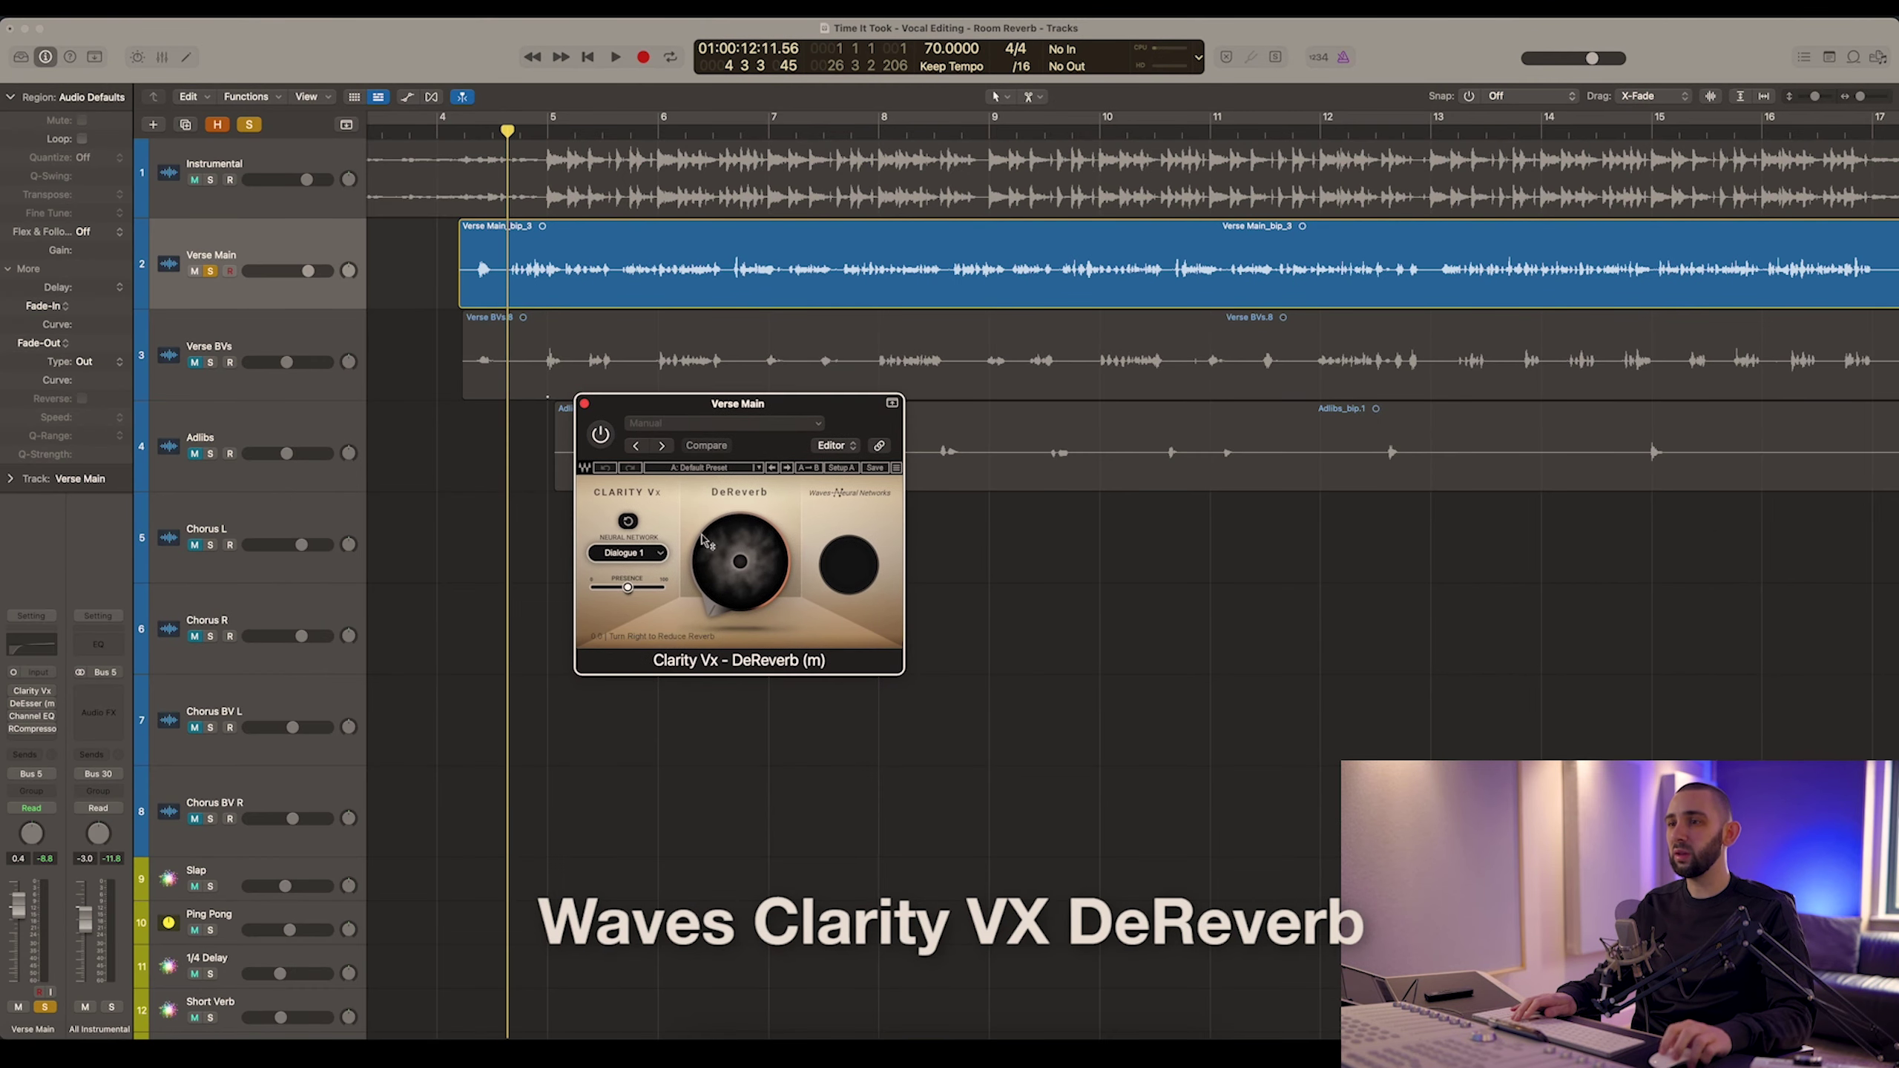
click(456, 459)
key(super+Right)
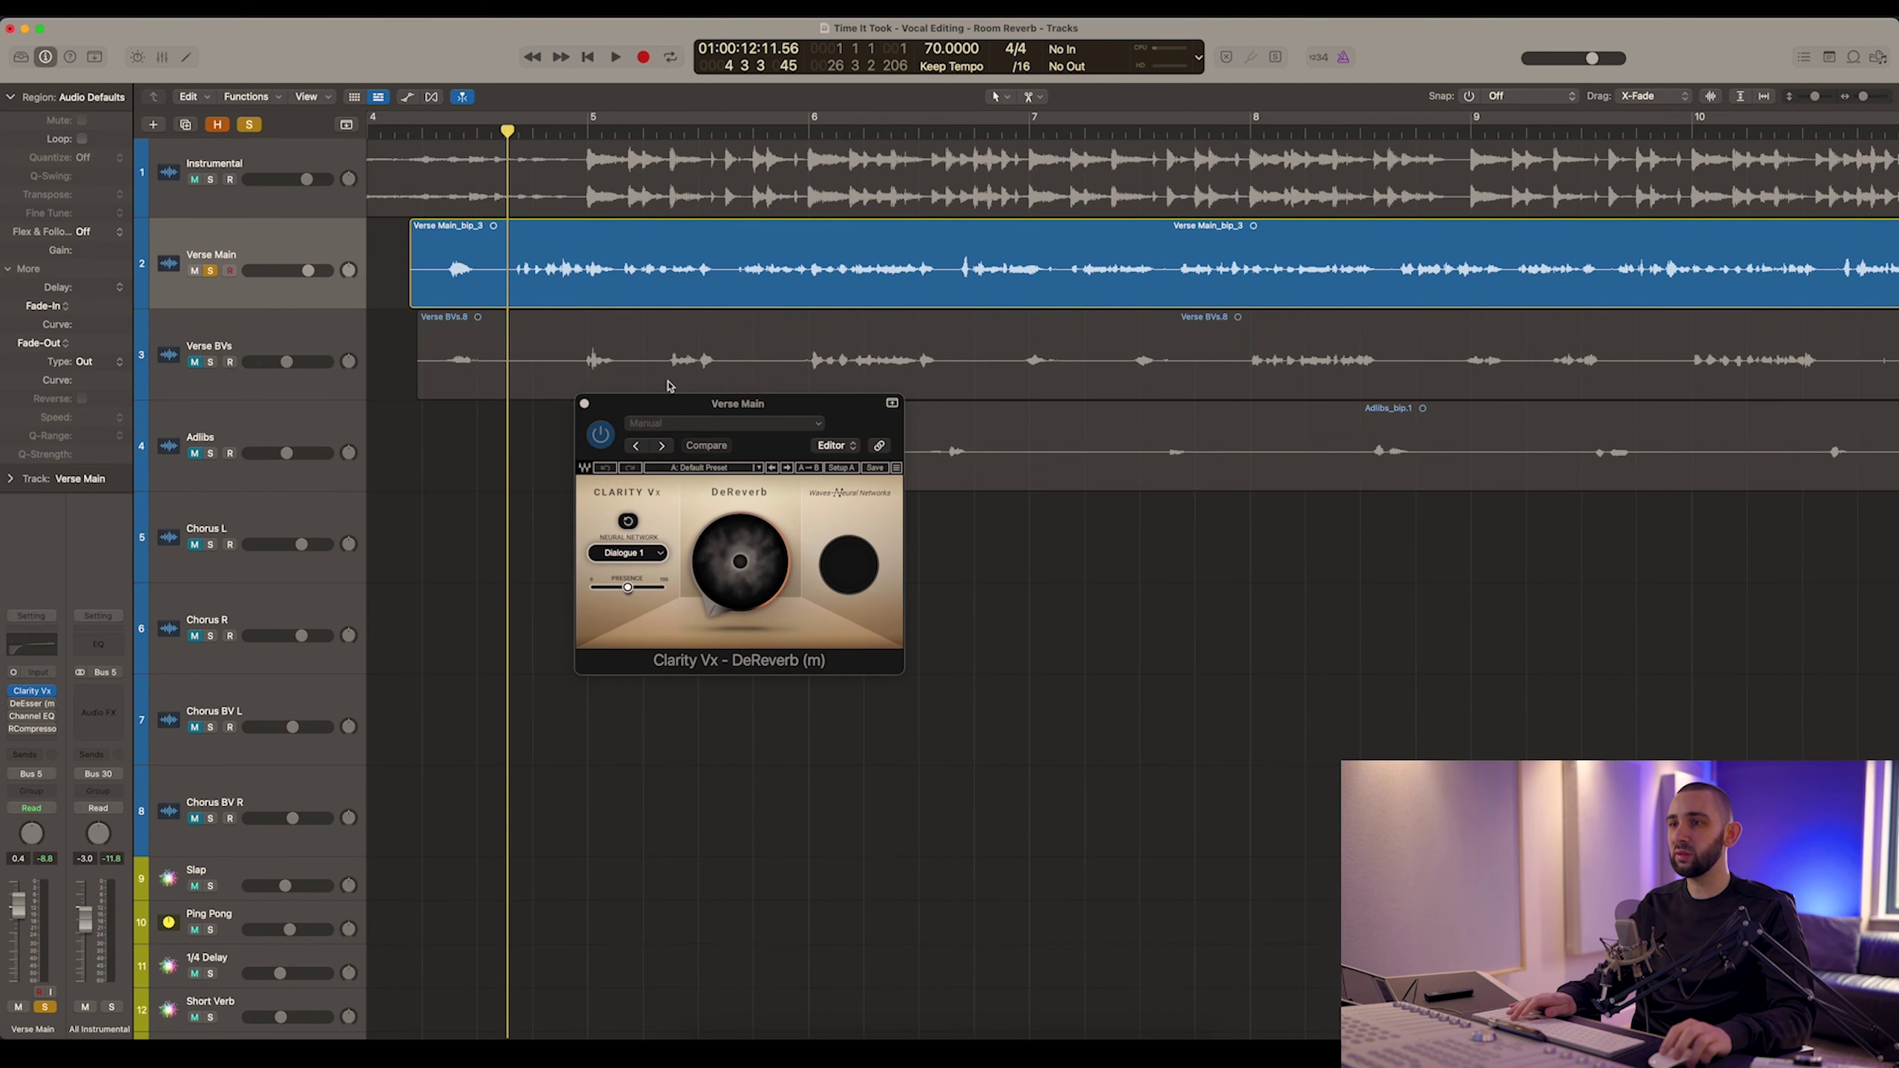
drag(699, 410, 785, 373)
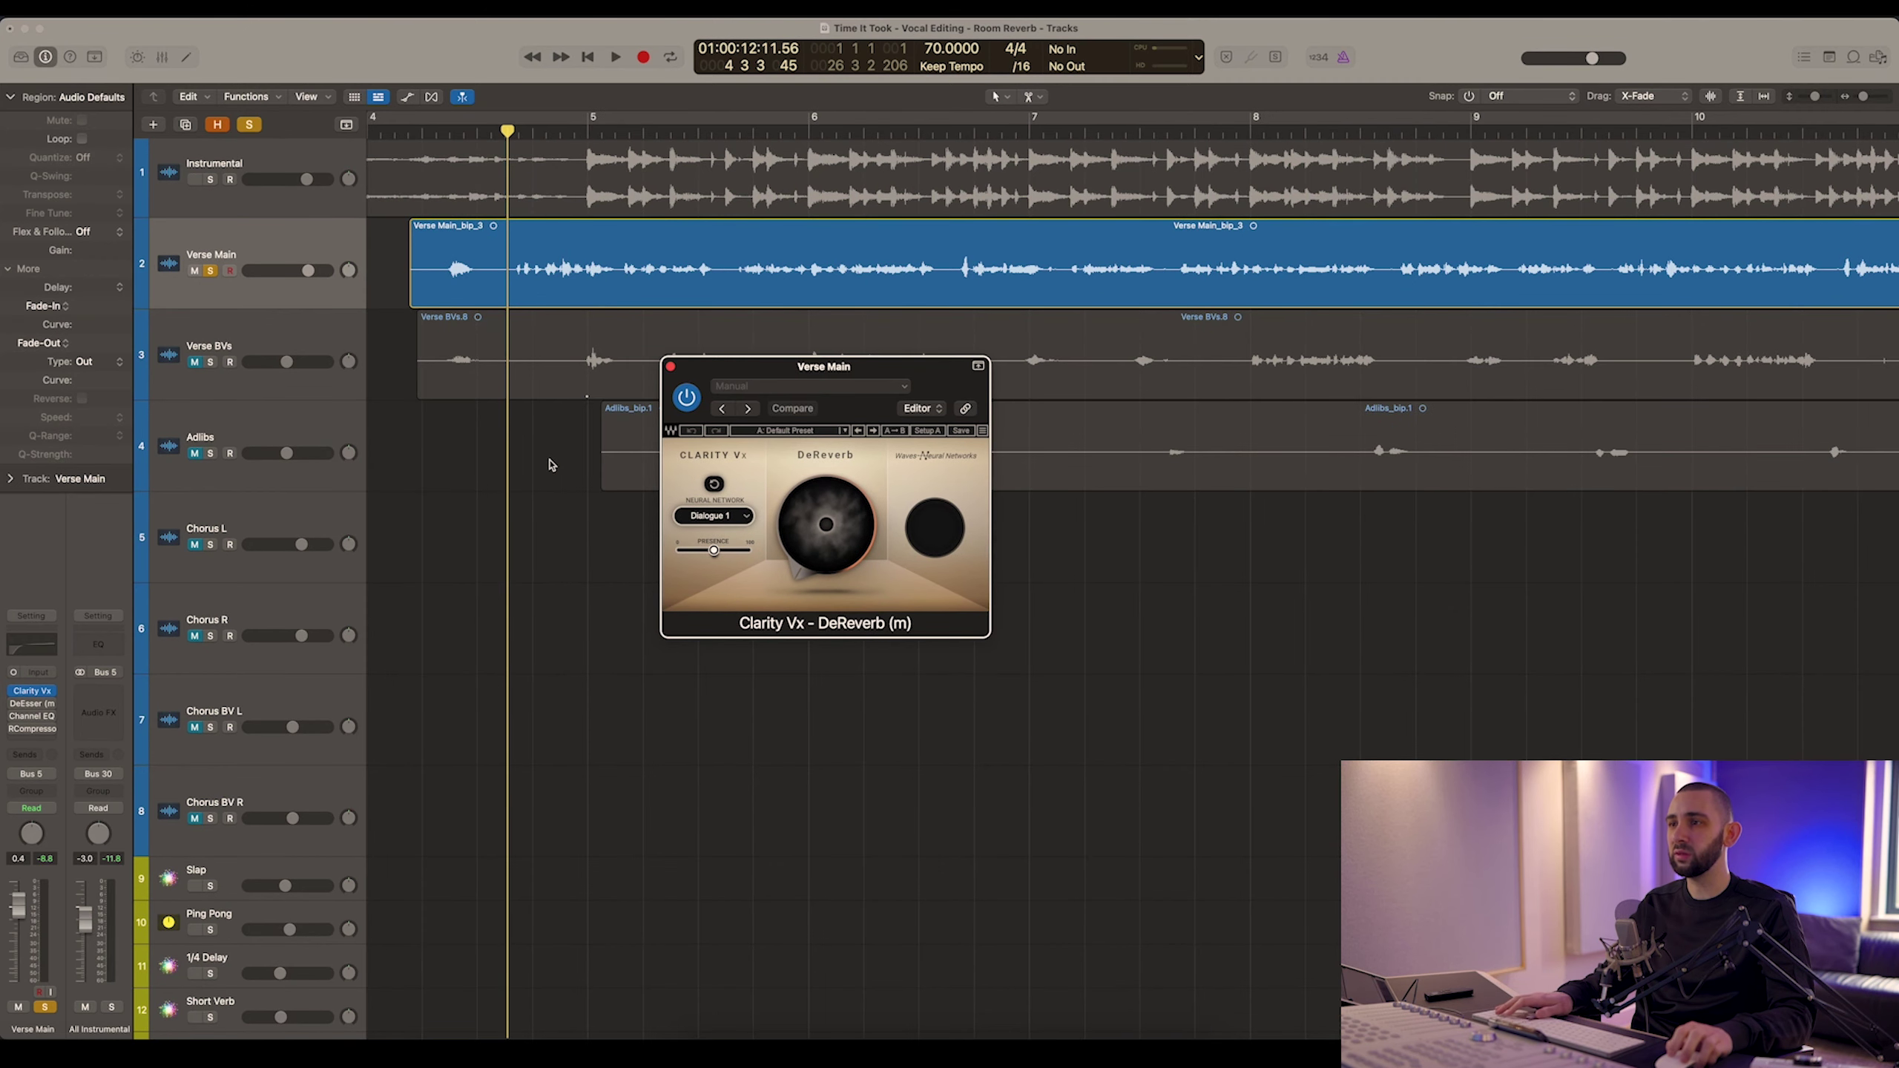
Raise the DeReverb amount to about 36.2 while the verse plays
key(space)
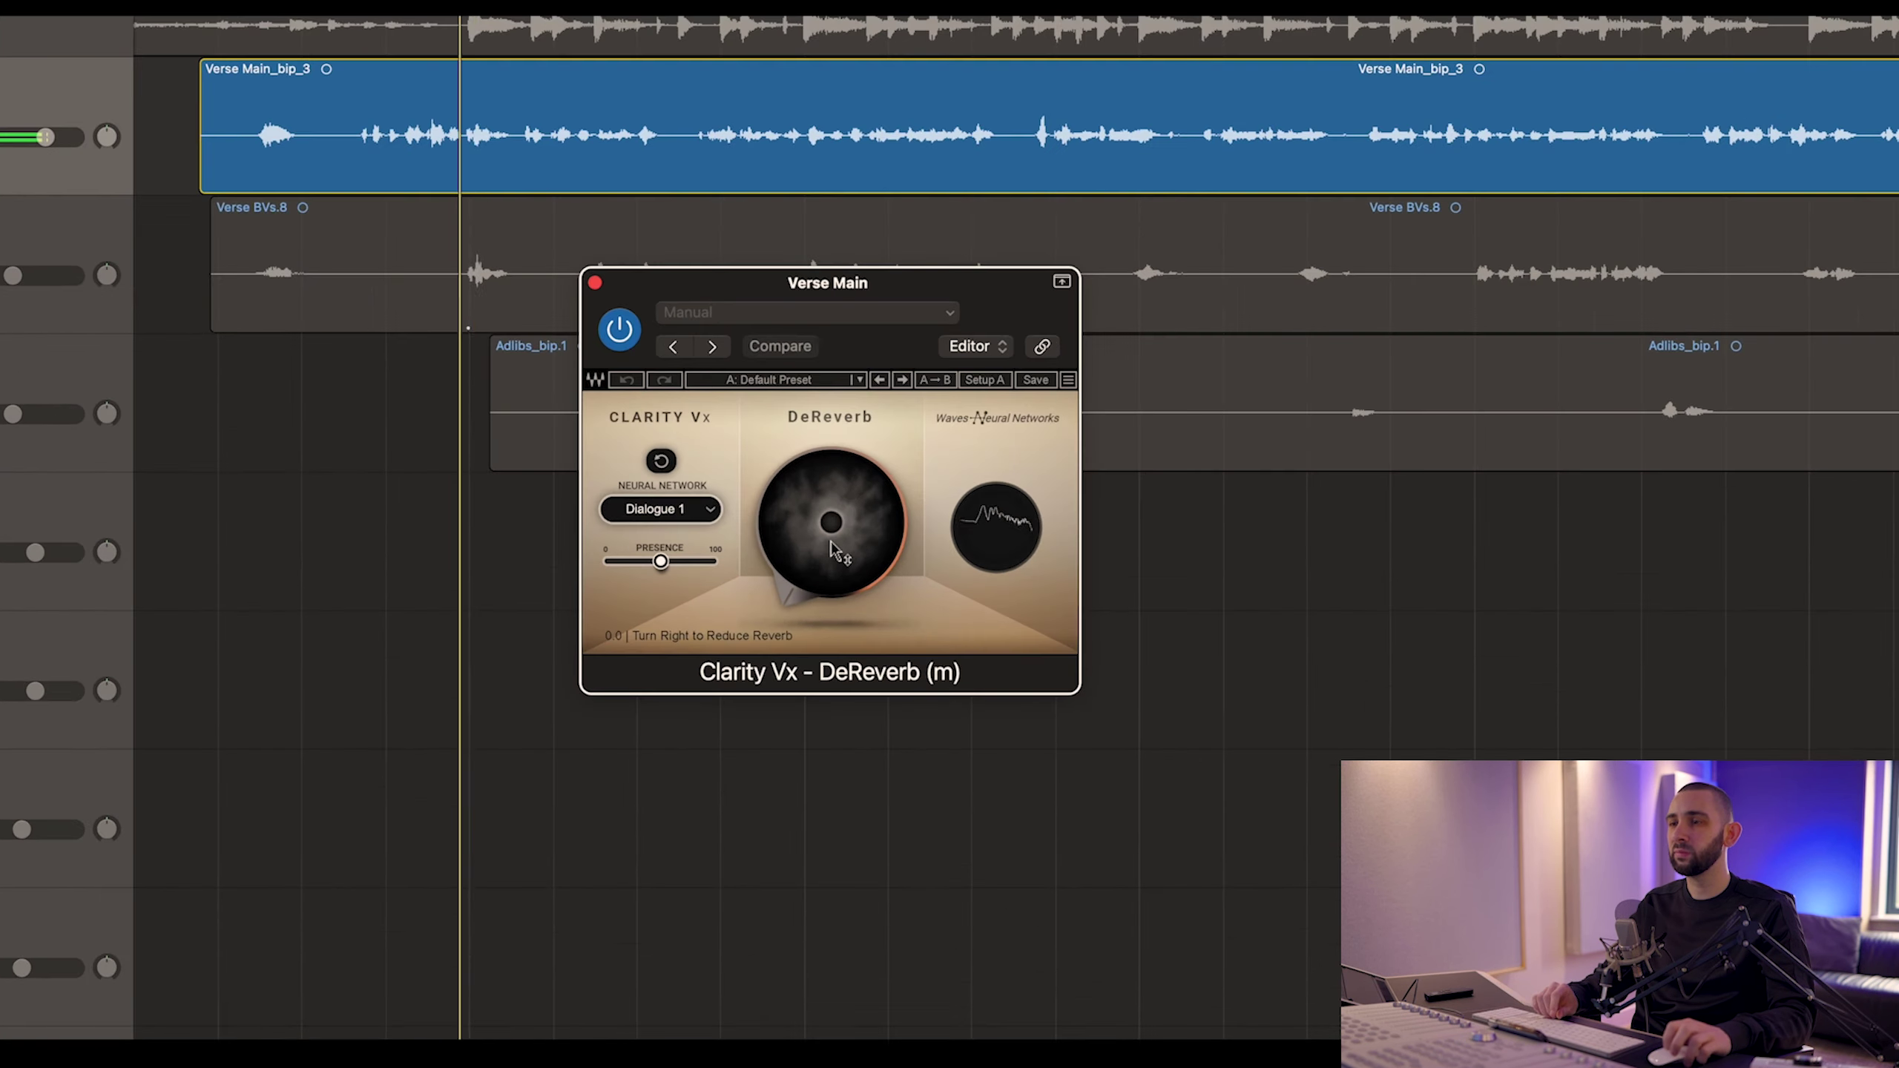
scroll(823, 538, up, 3)
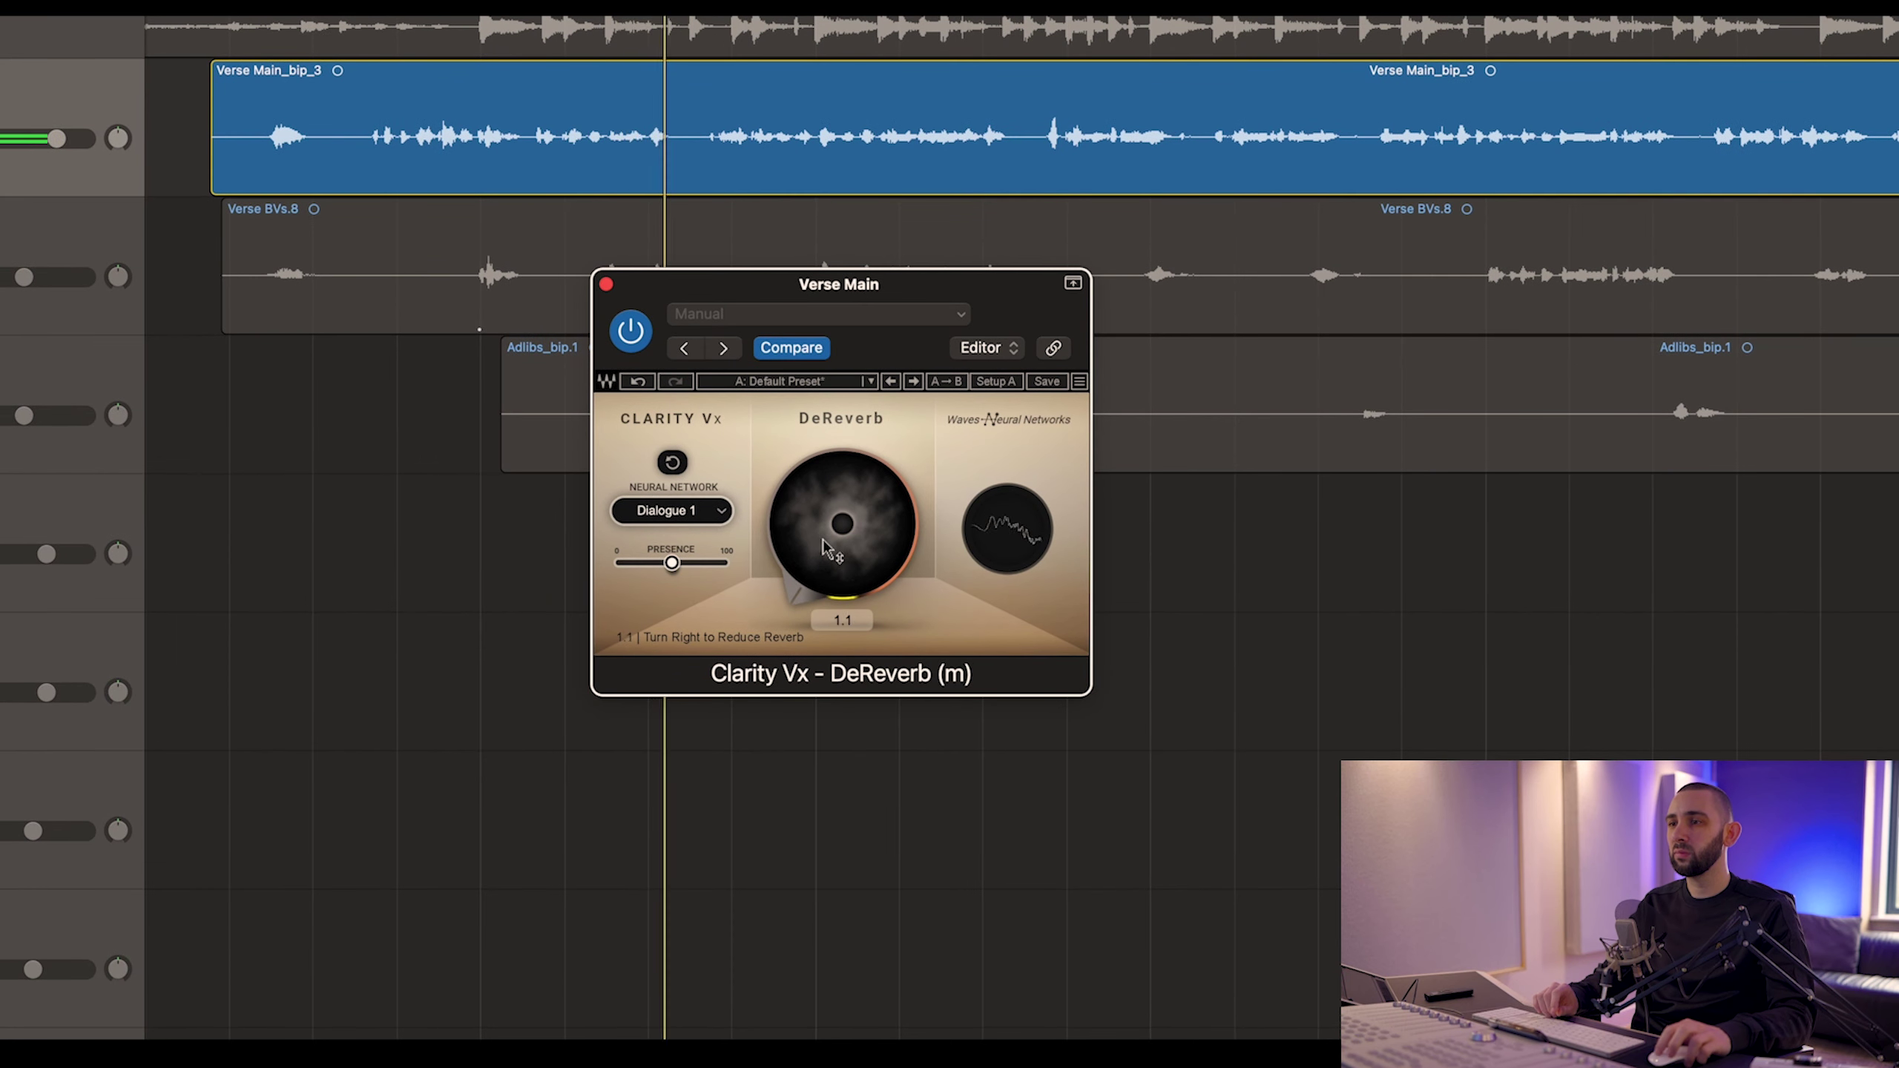
scroll(822, 538, up, 10)
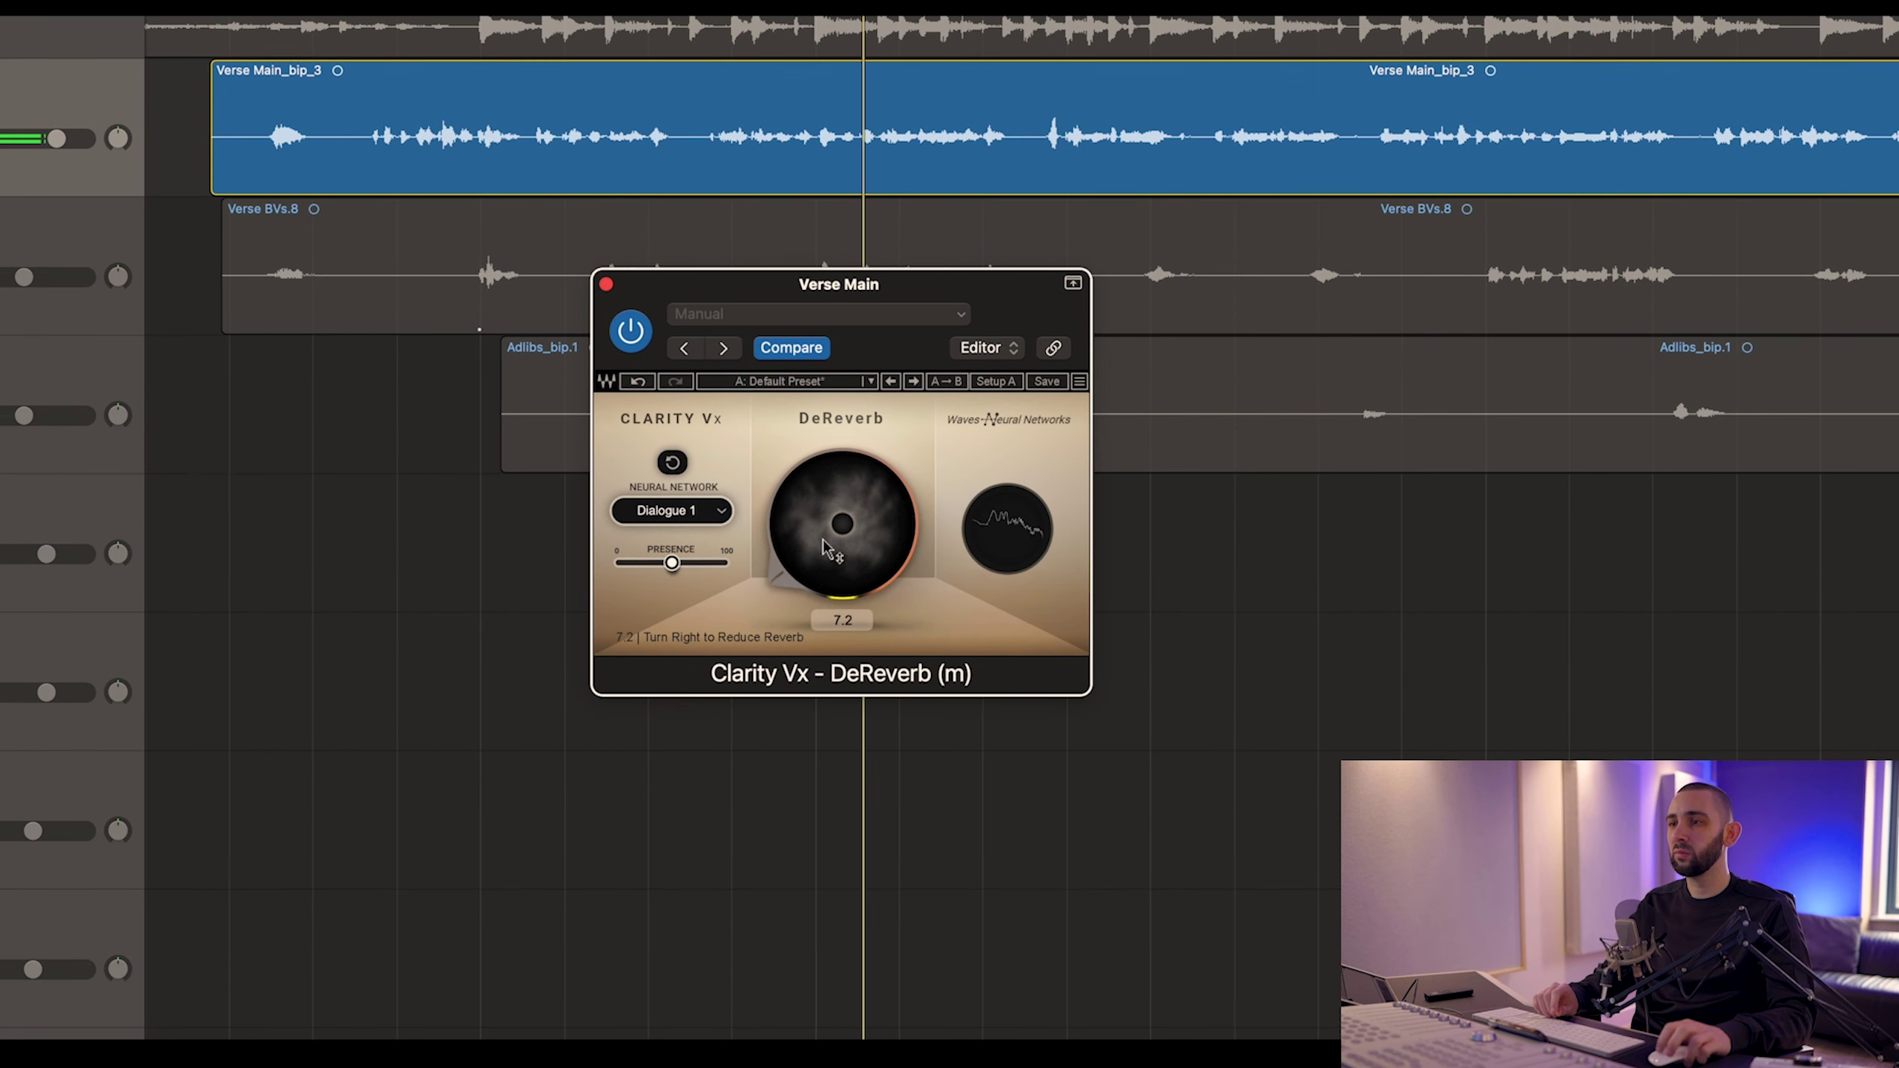
scroll(822, 539, up, 10)
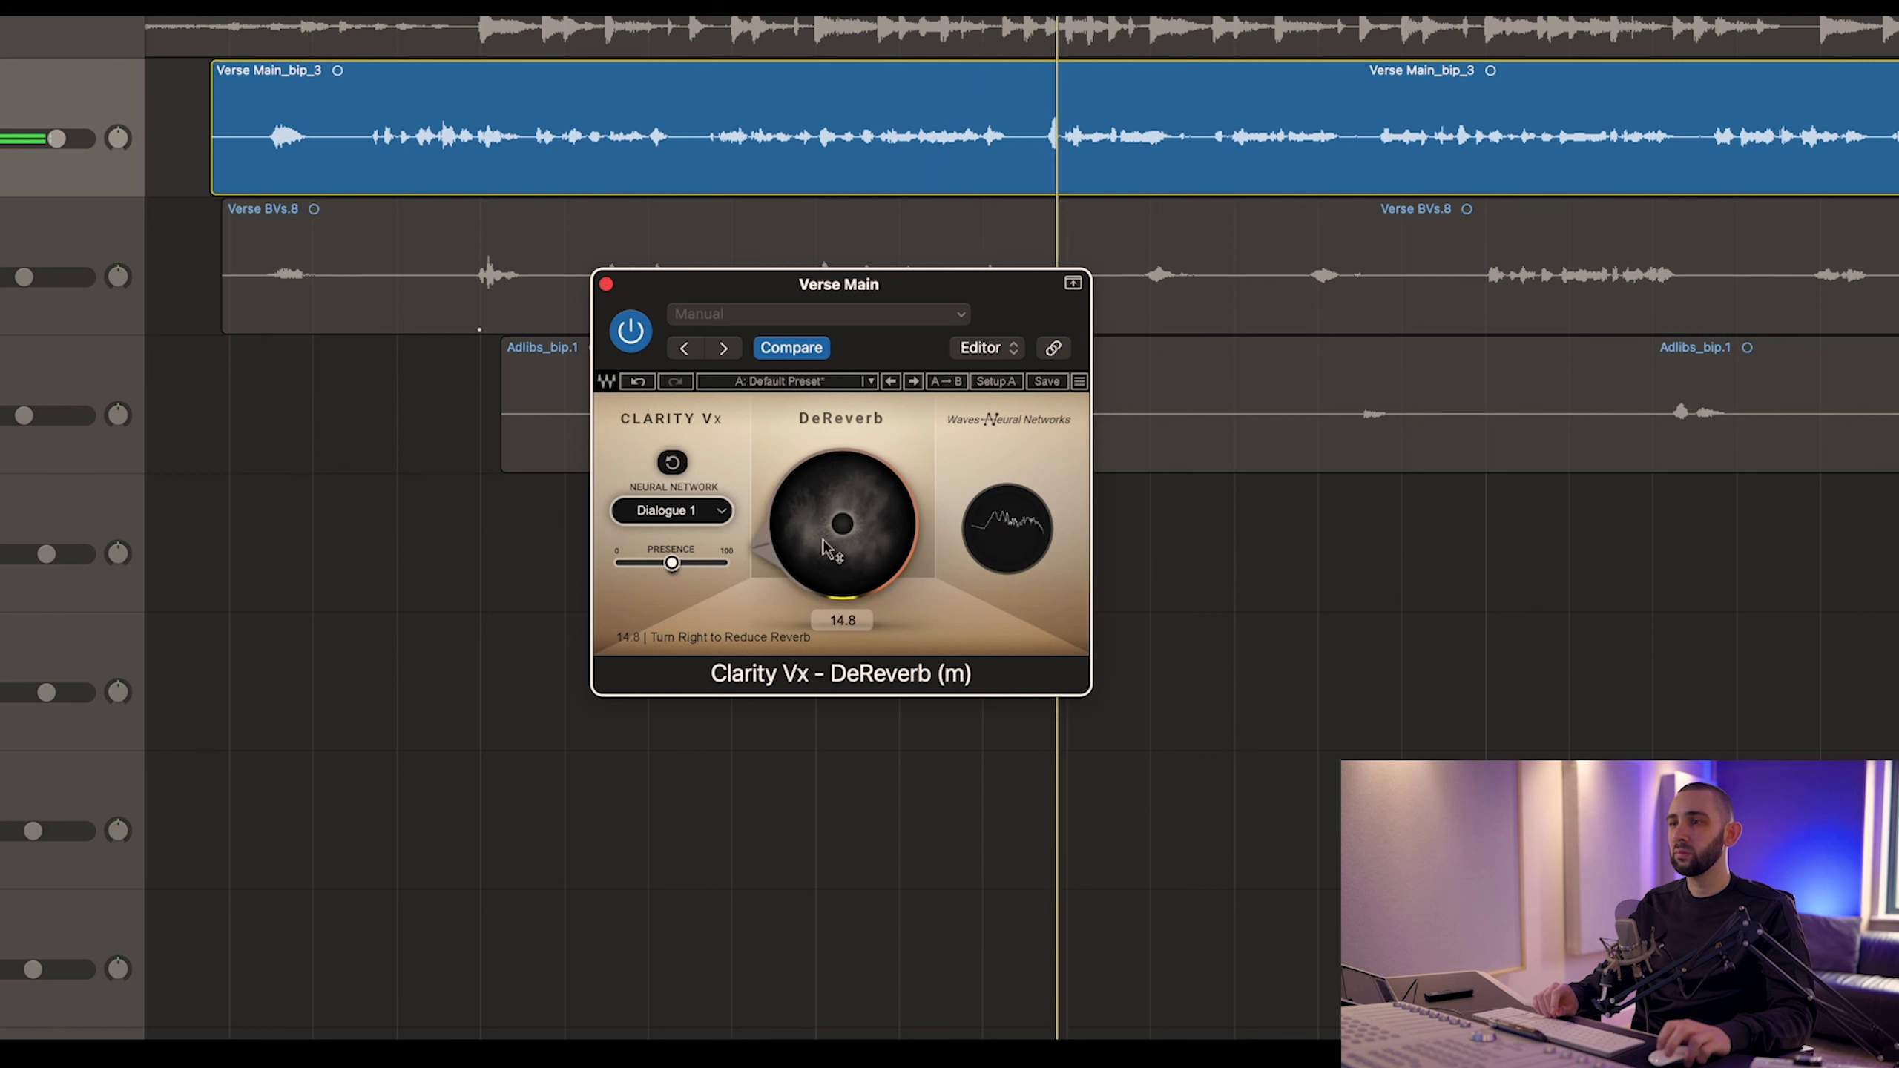
scroll(822, 540, up, 10)
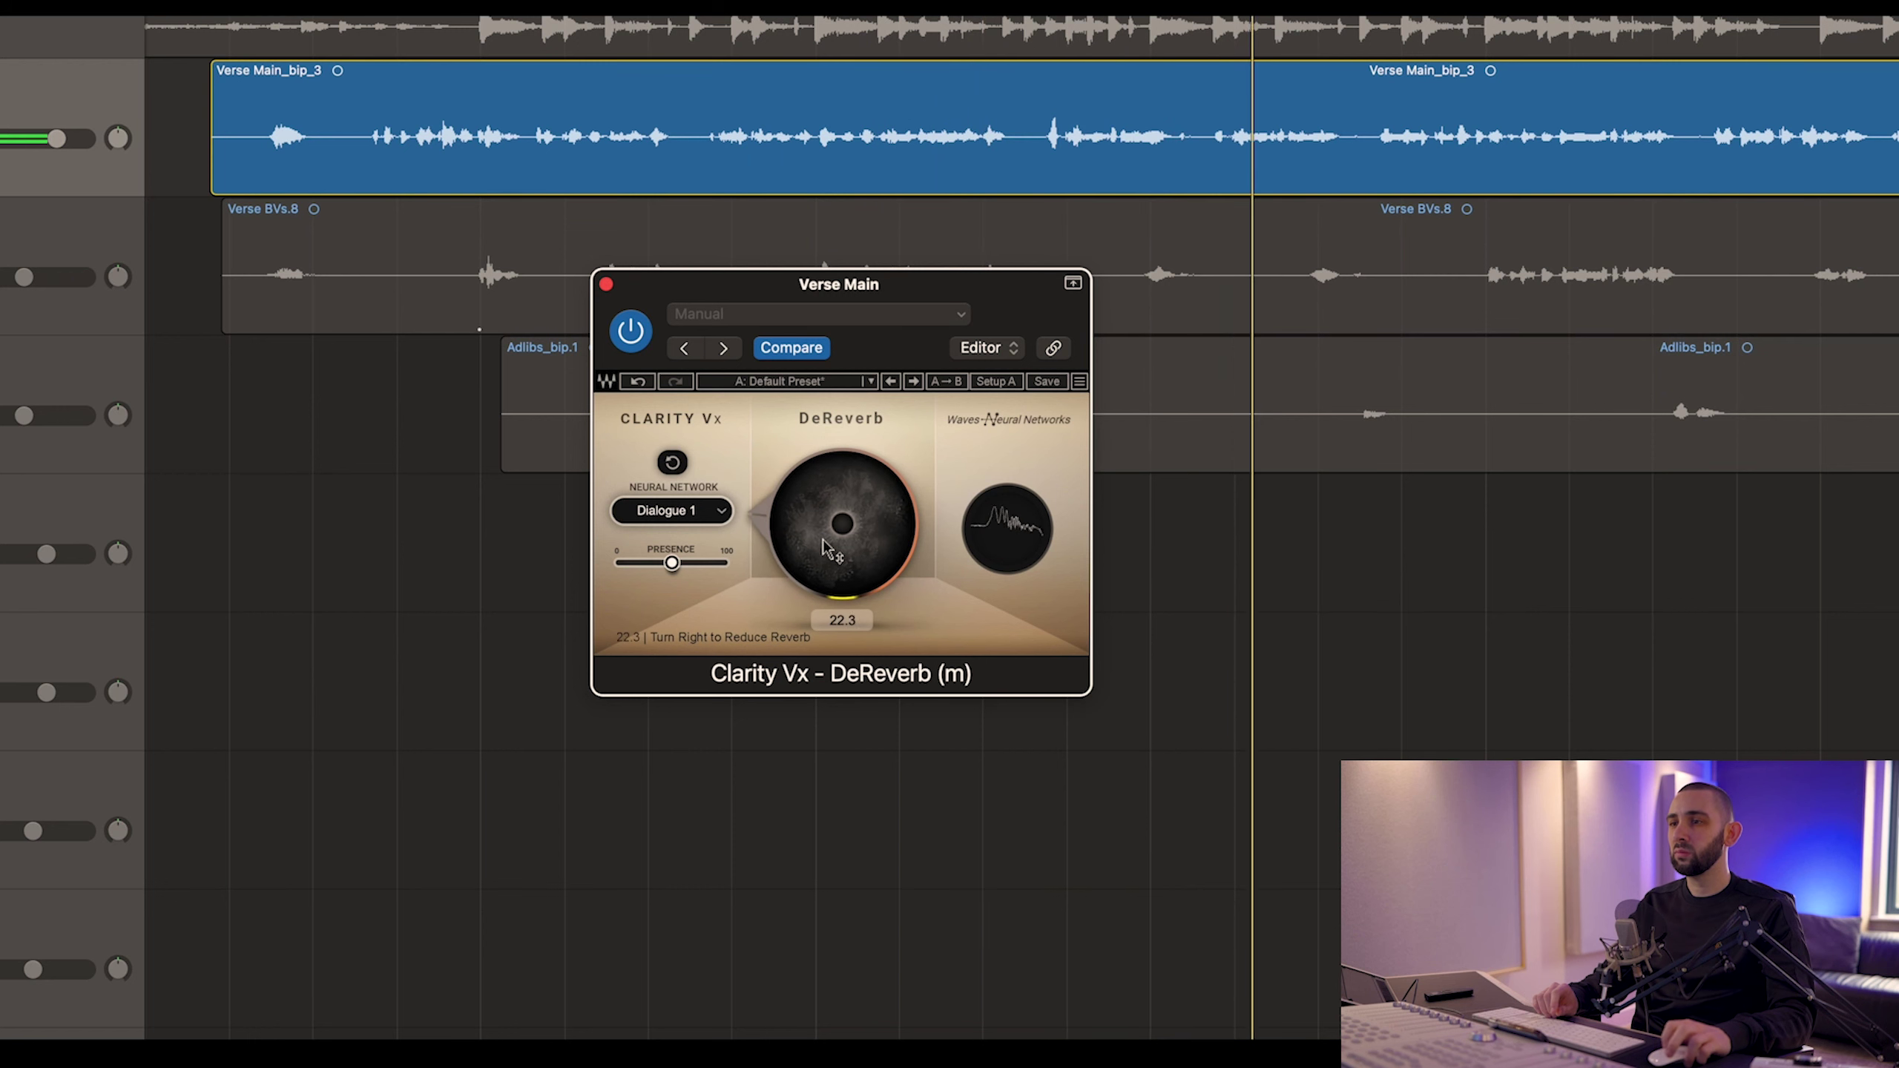
scroll(823, 540, up, 10)
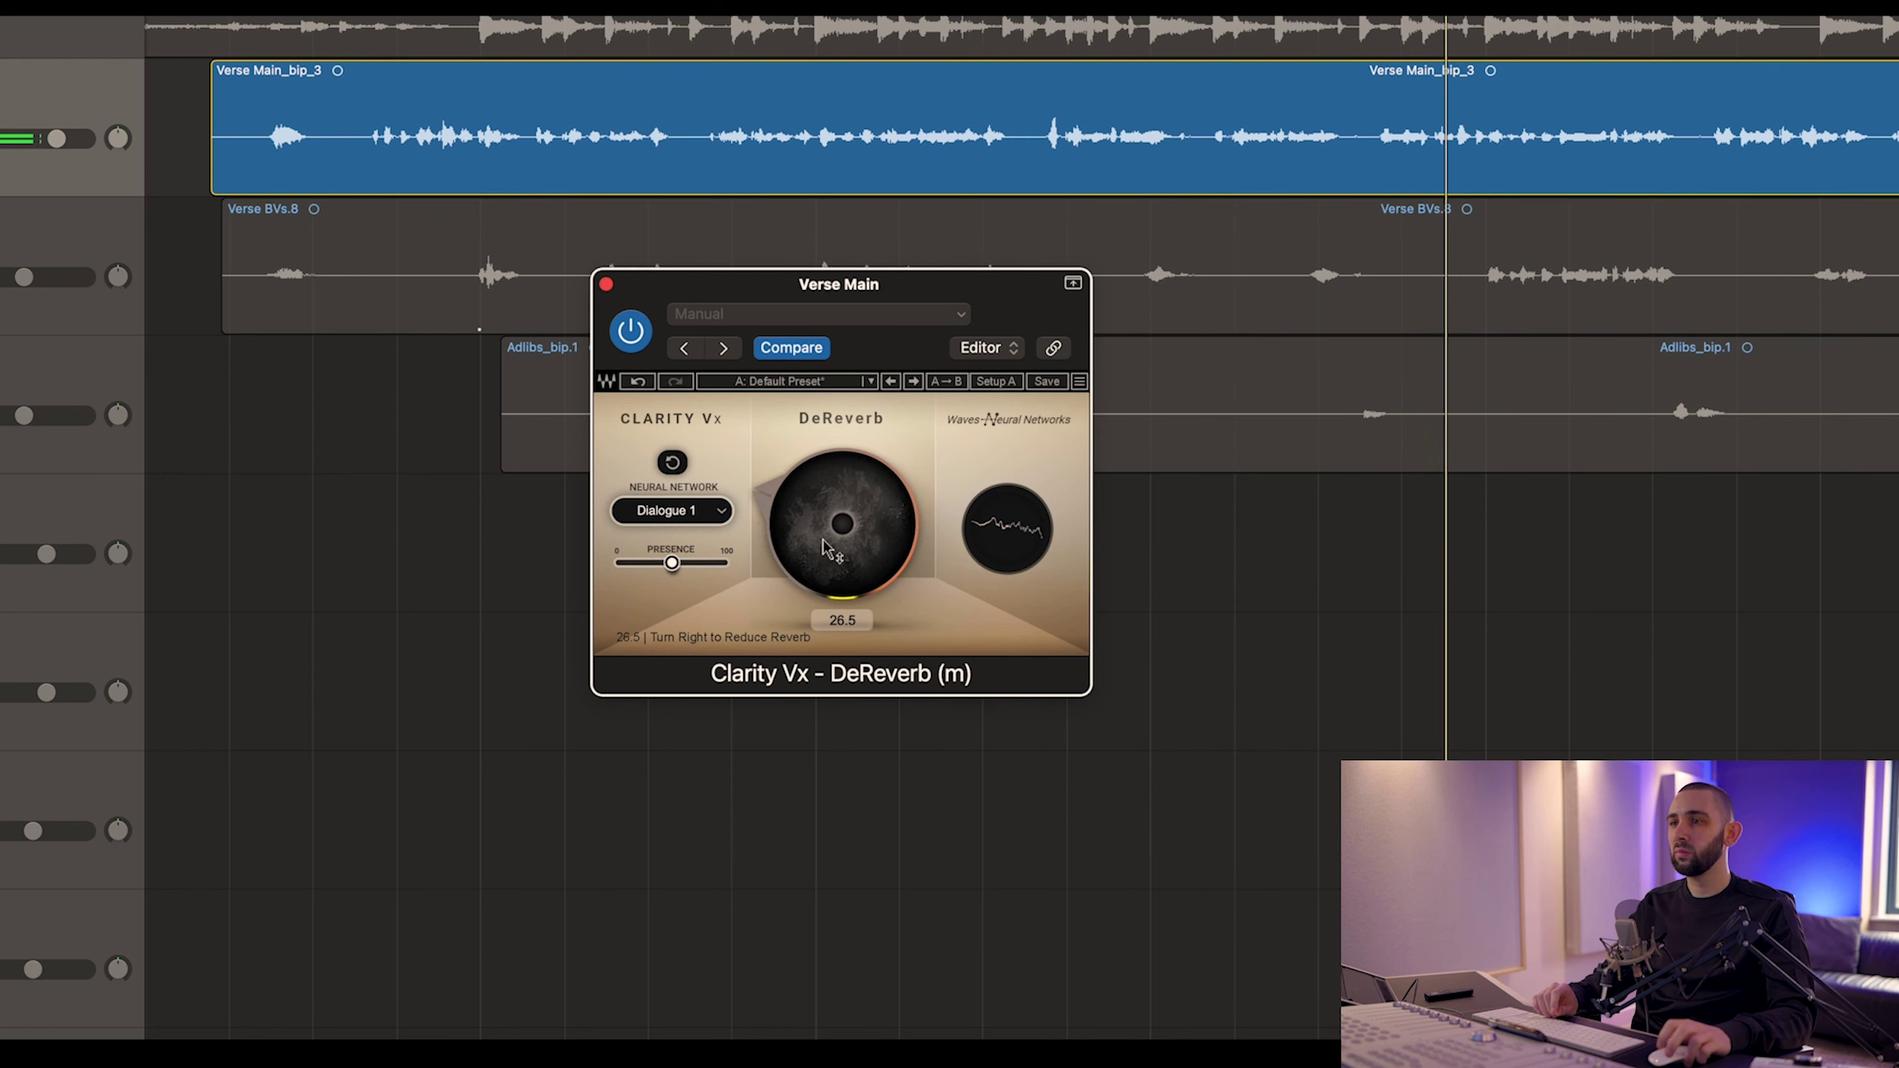
scroll(823, 540, up, 2)
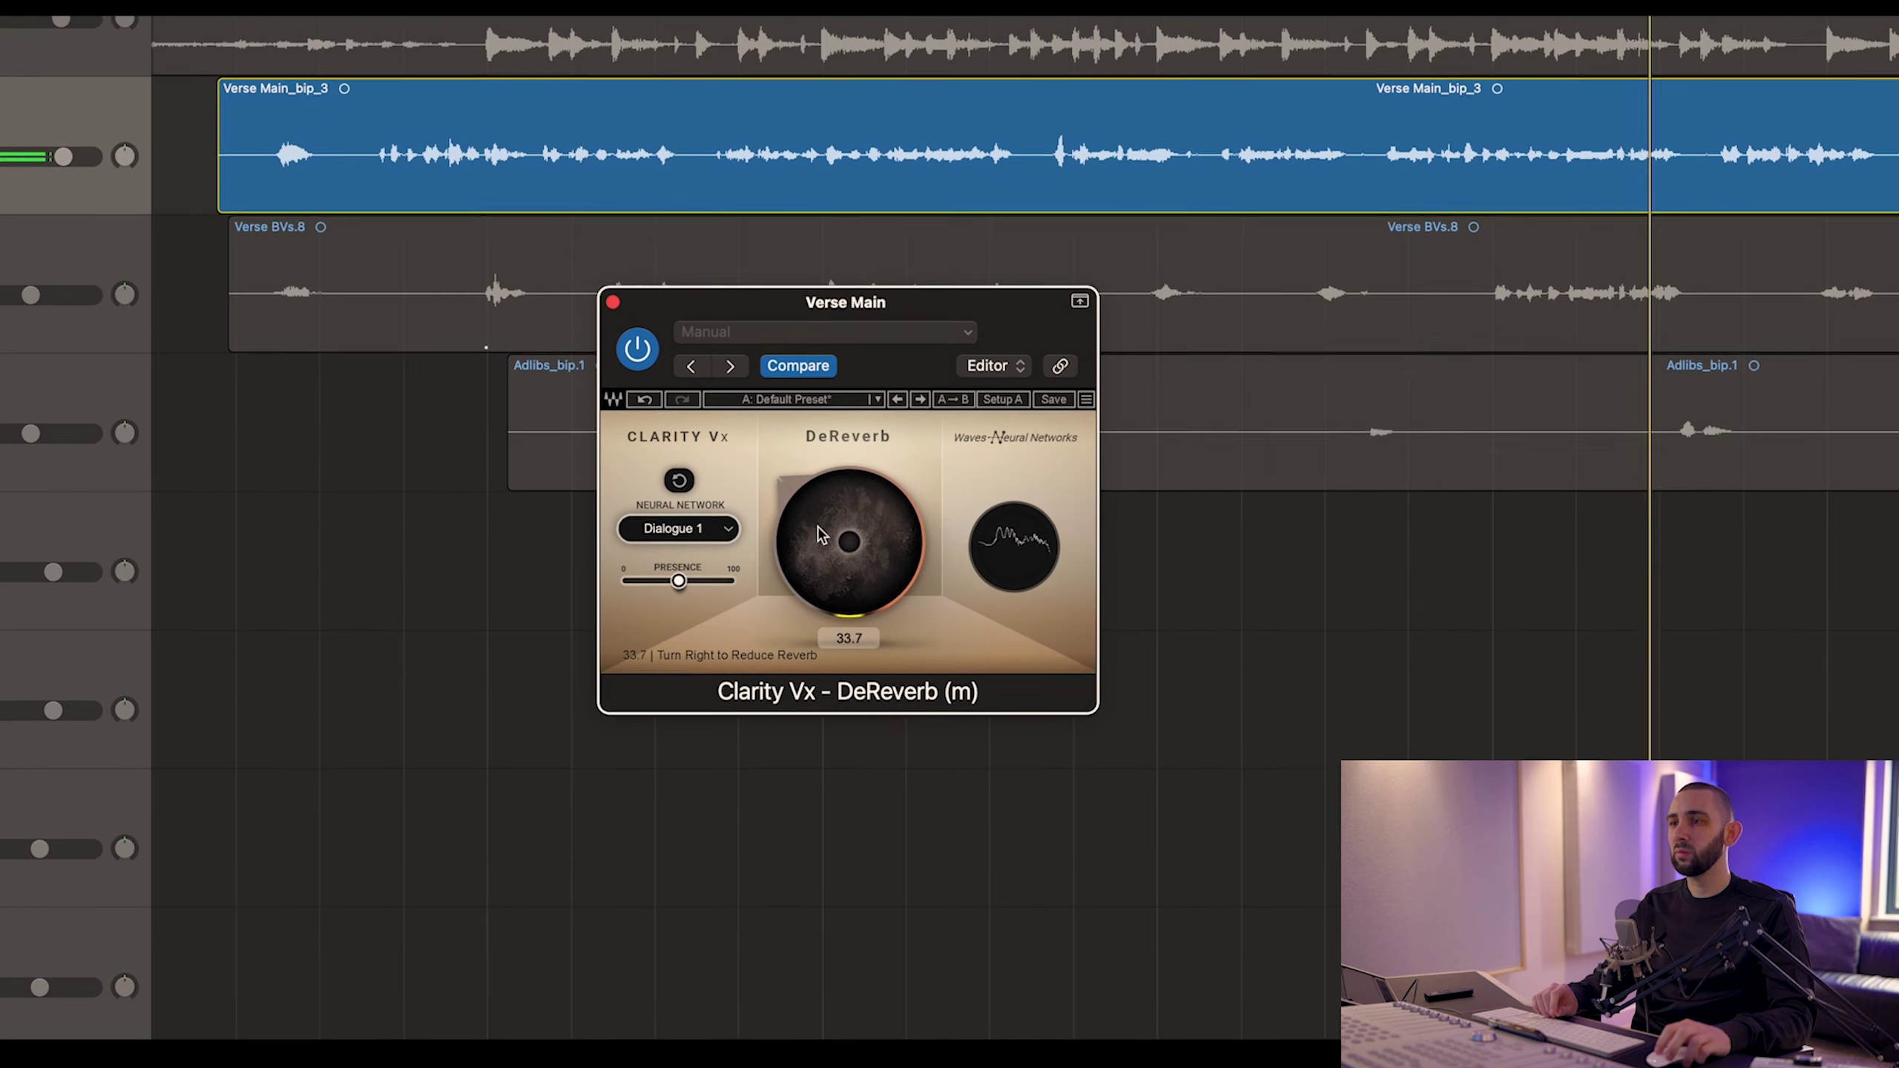
scroll(818, 524, up, 2)
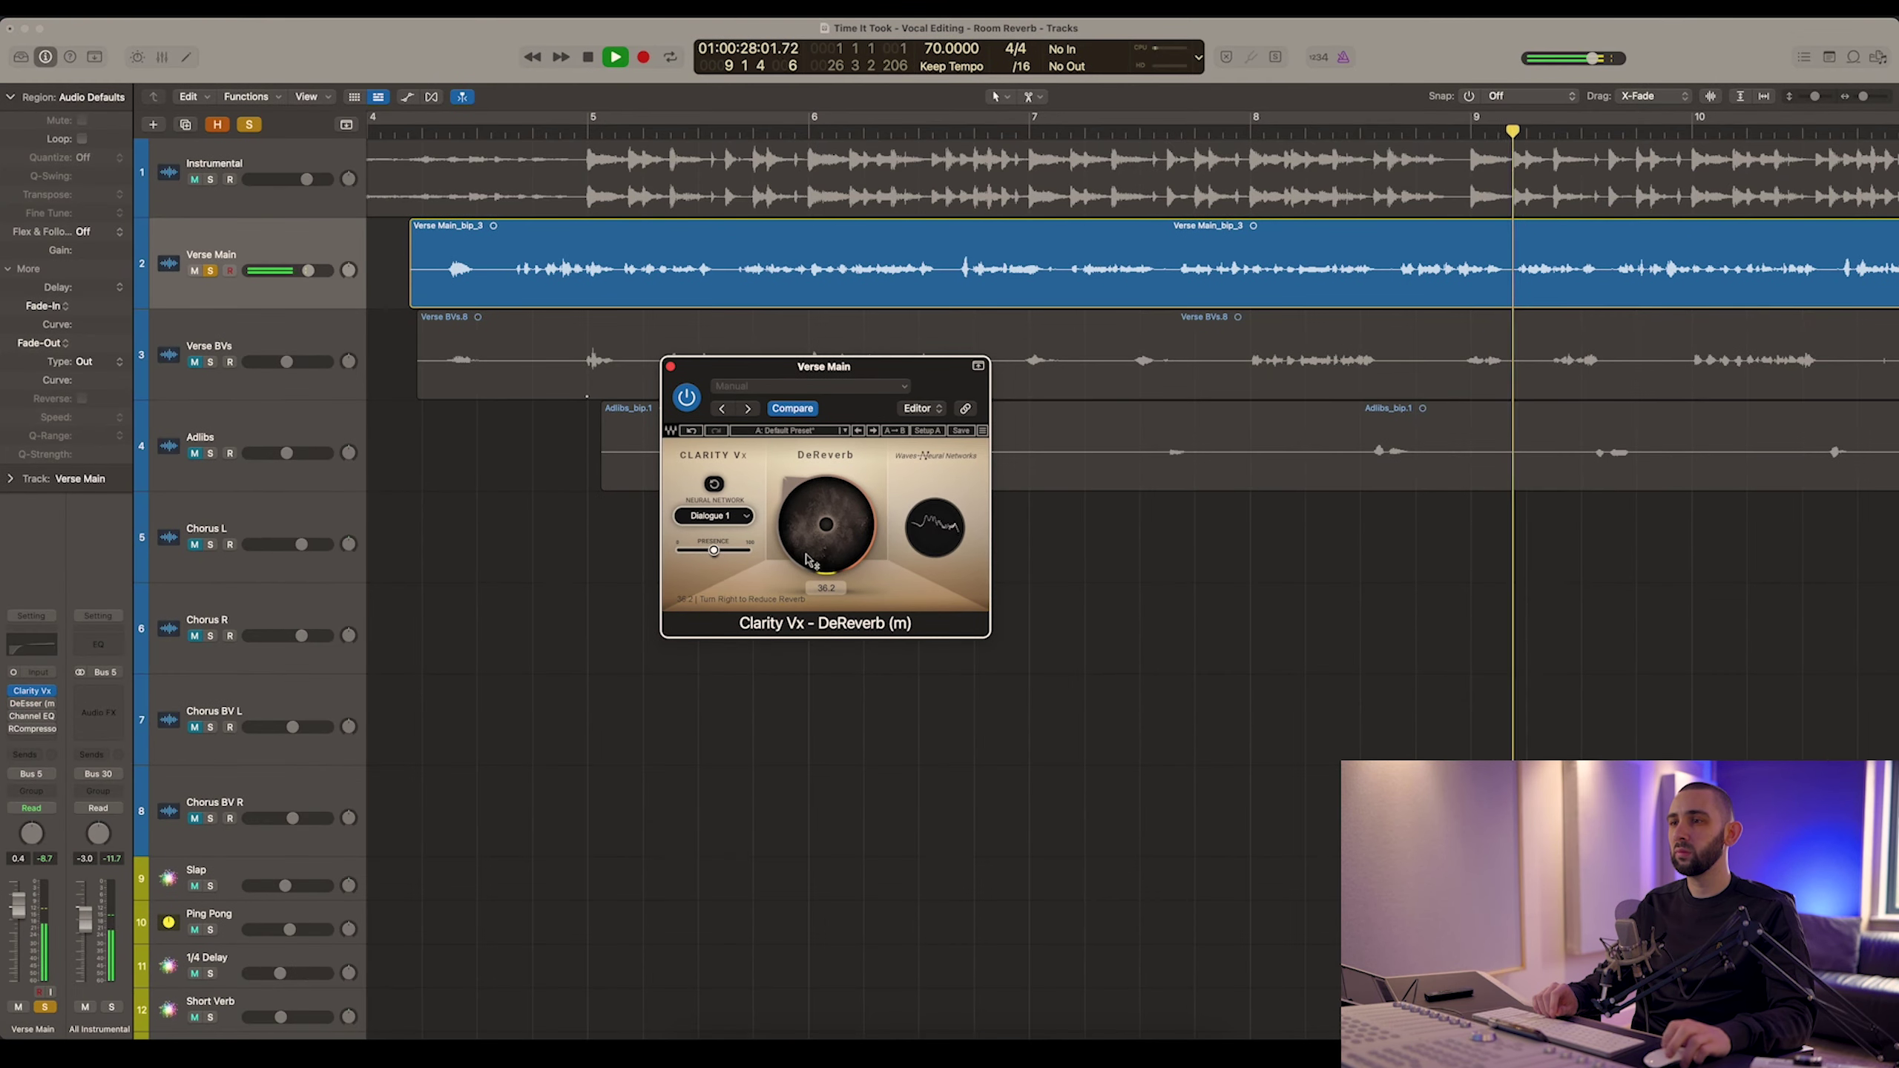
Compare the vocal with DeReverb bypassed, active, then bypassed again, and stop playback
click(686, 397)
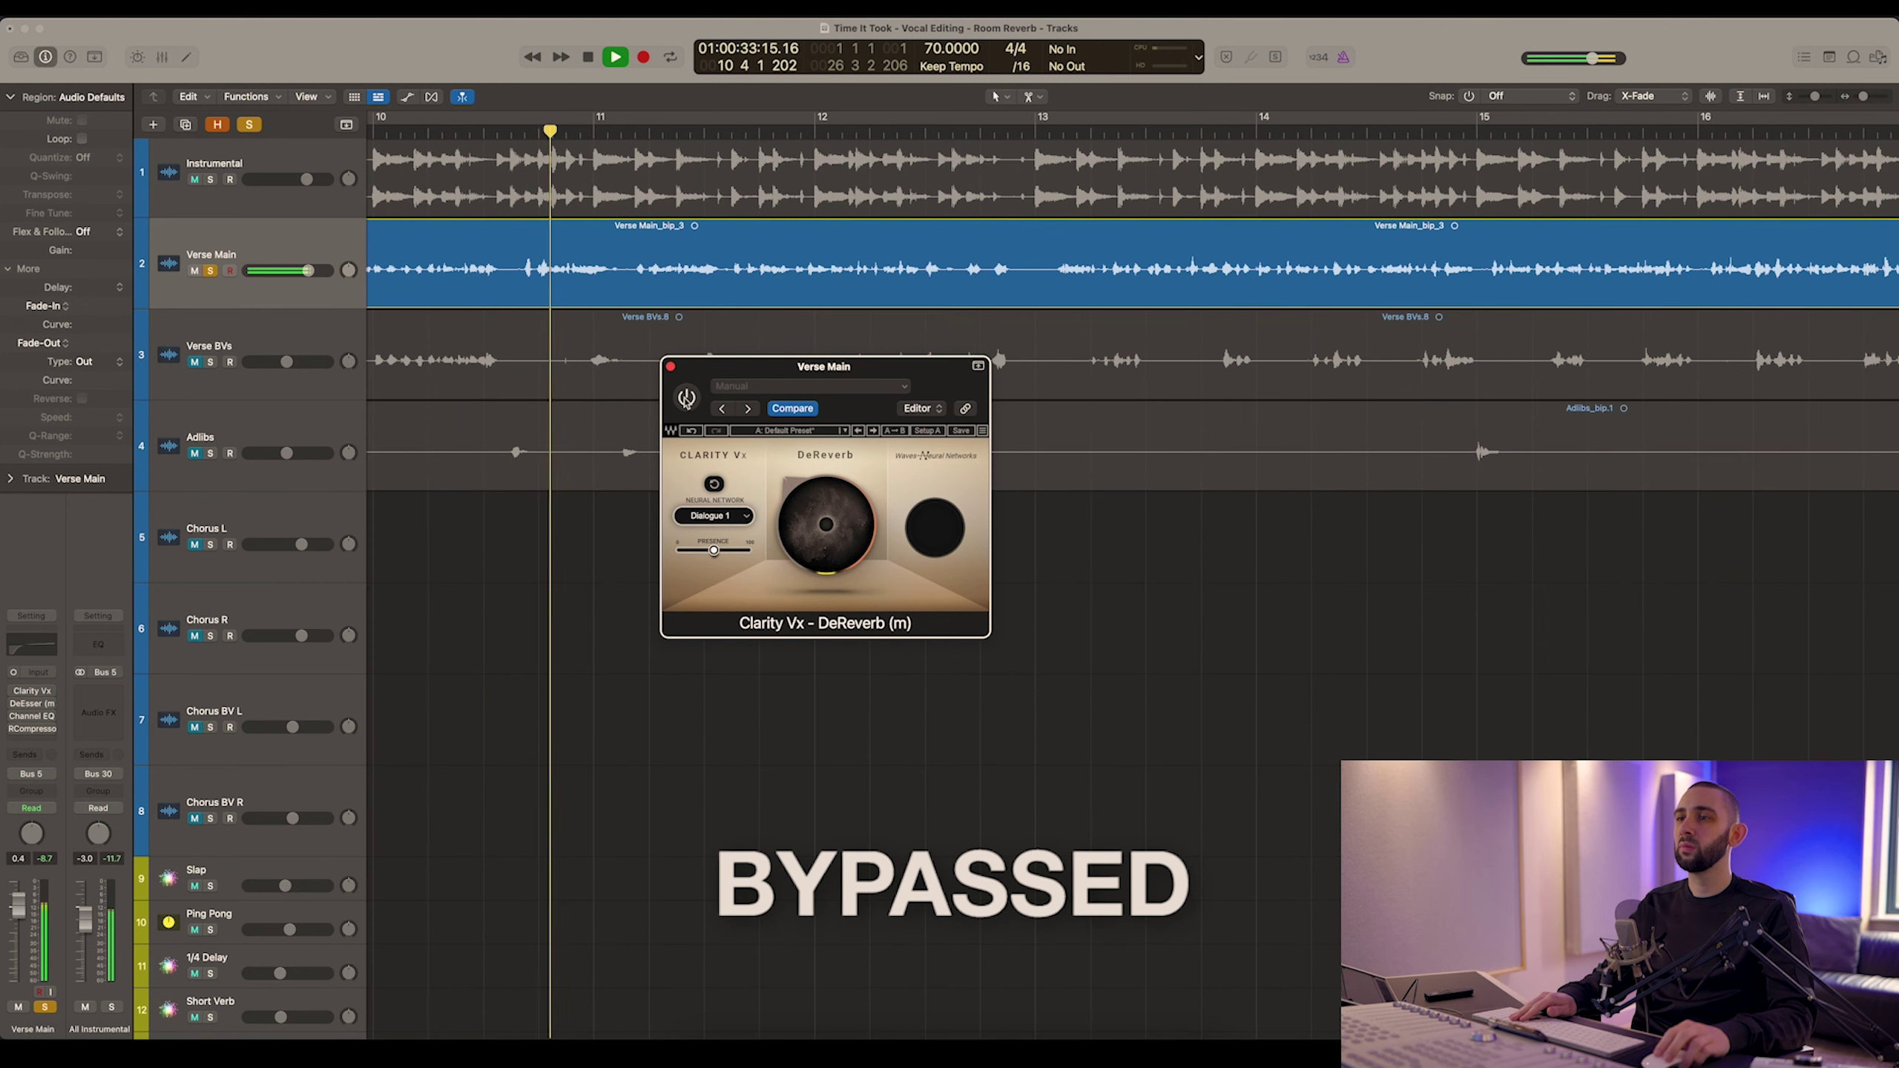
click(686, 398)
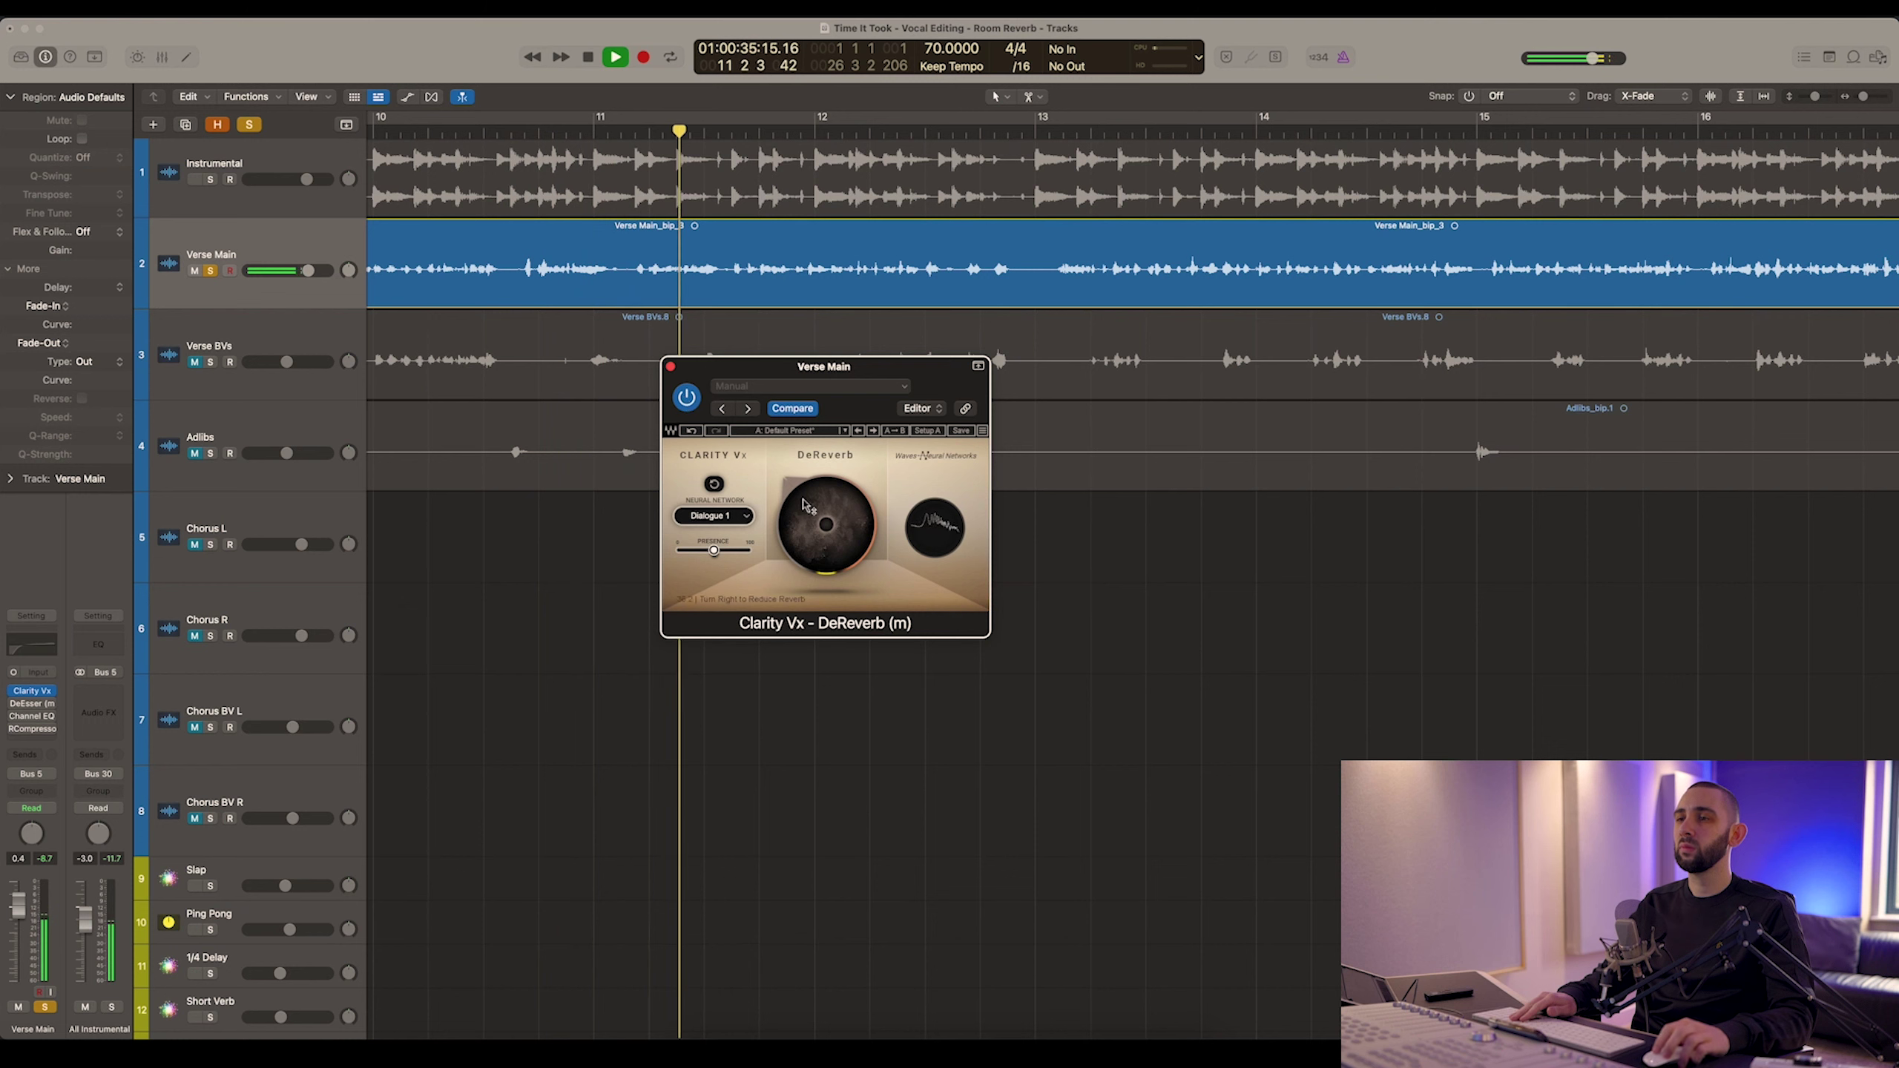
mouse_move(803, 482)
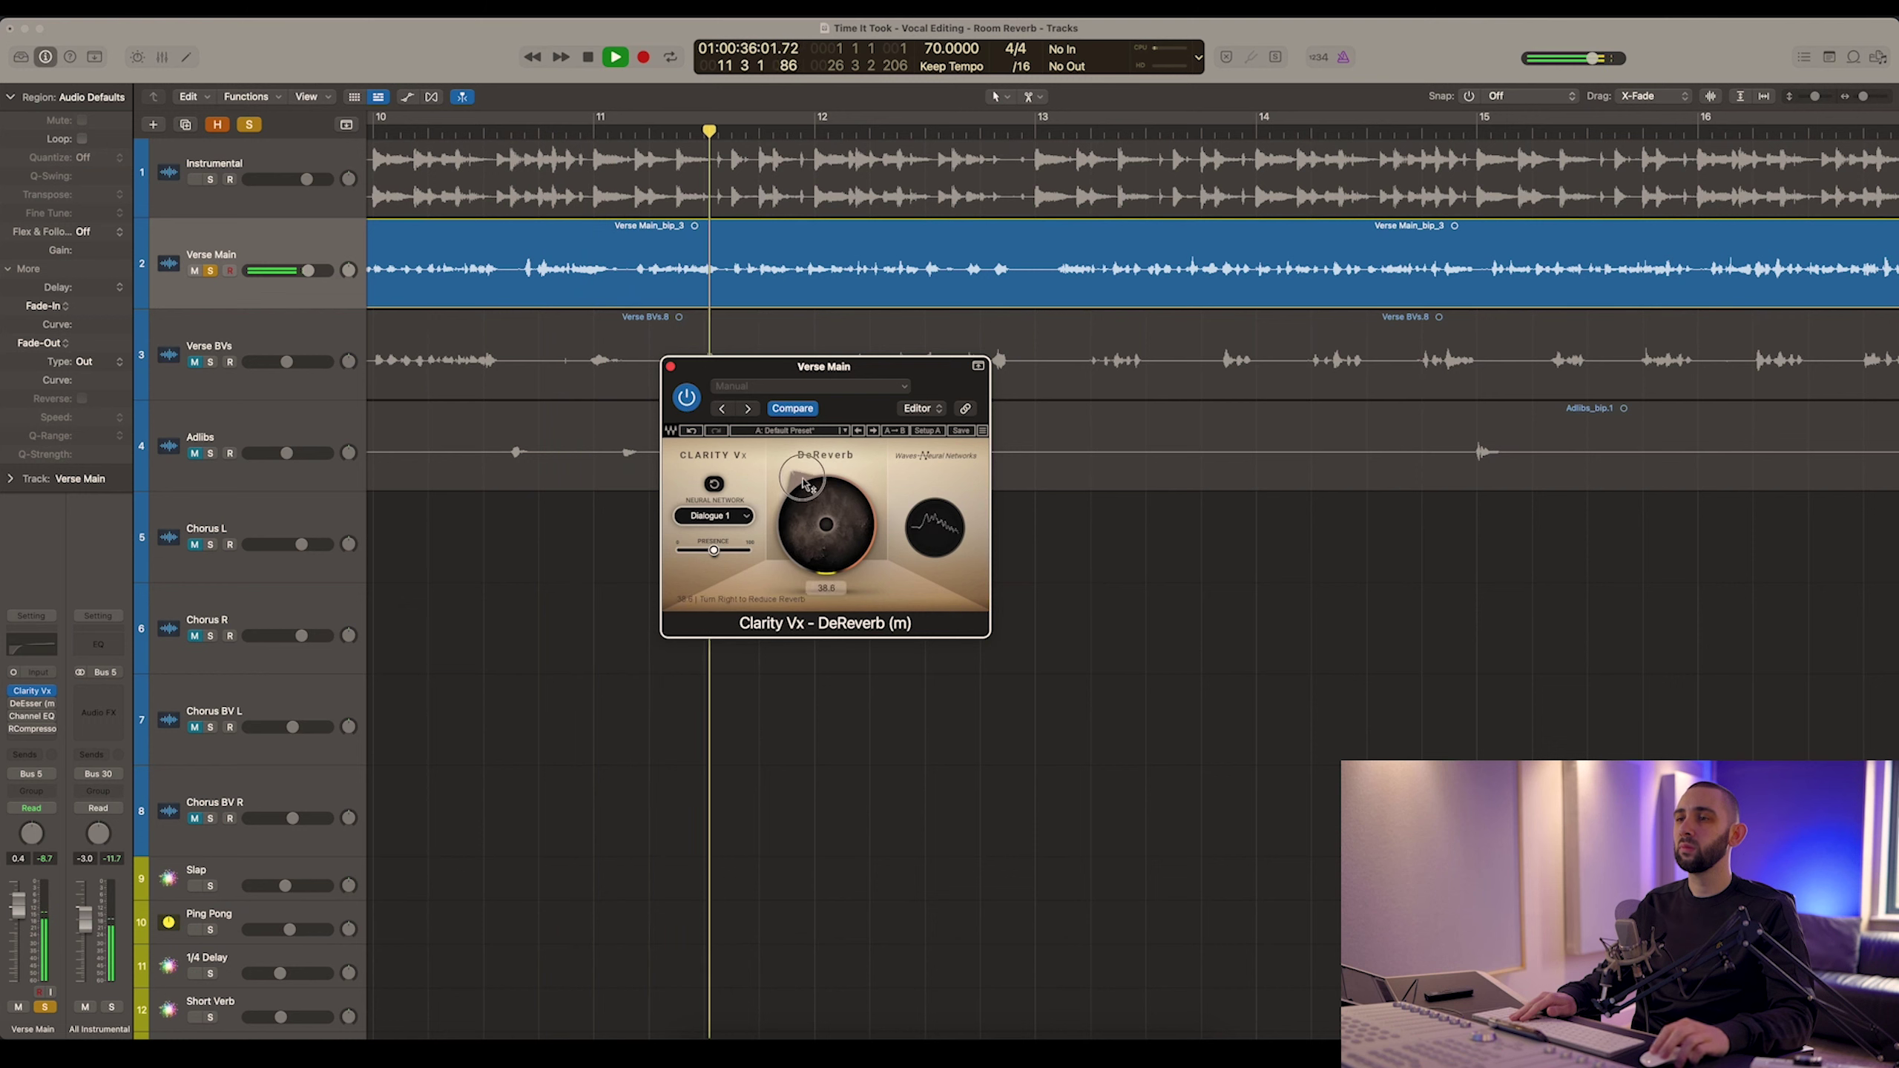
click(686, 398)
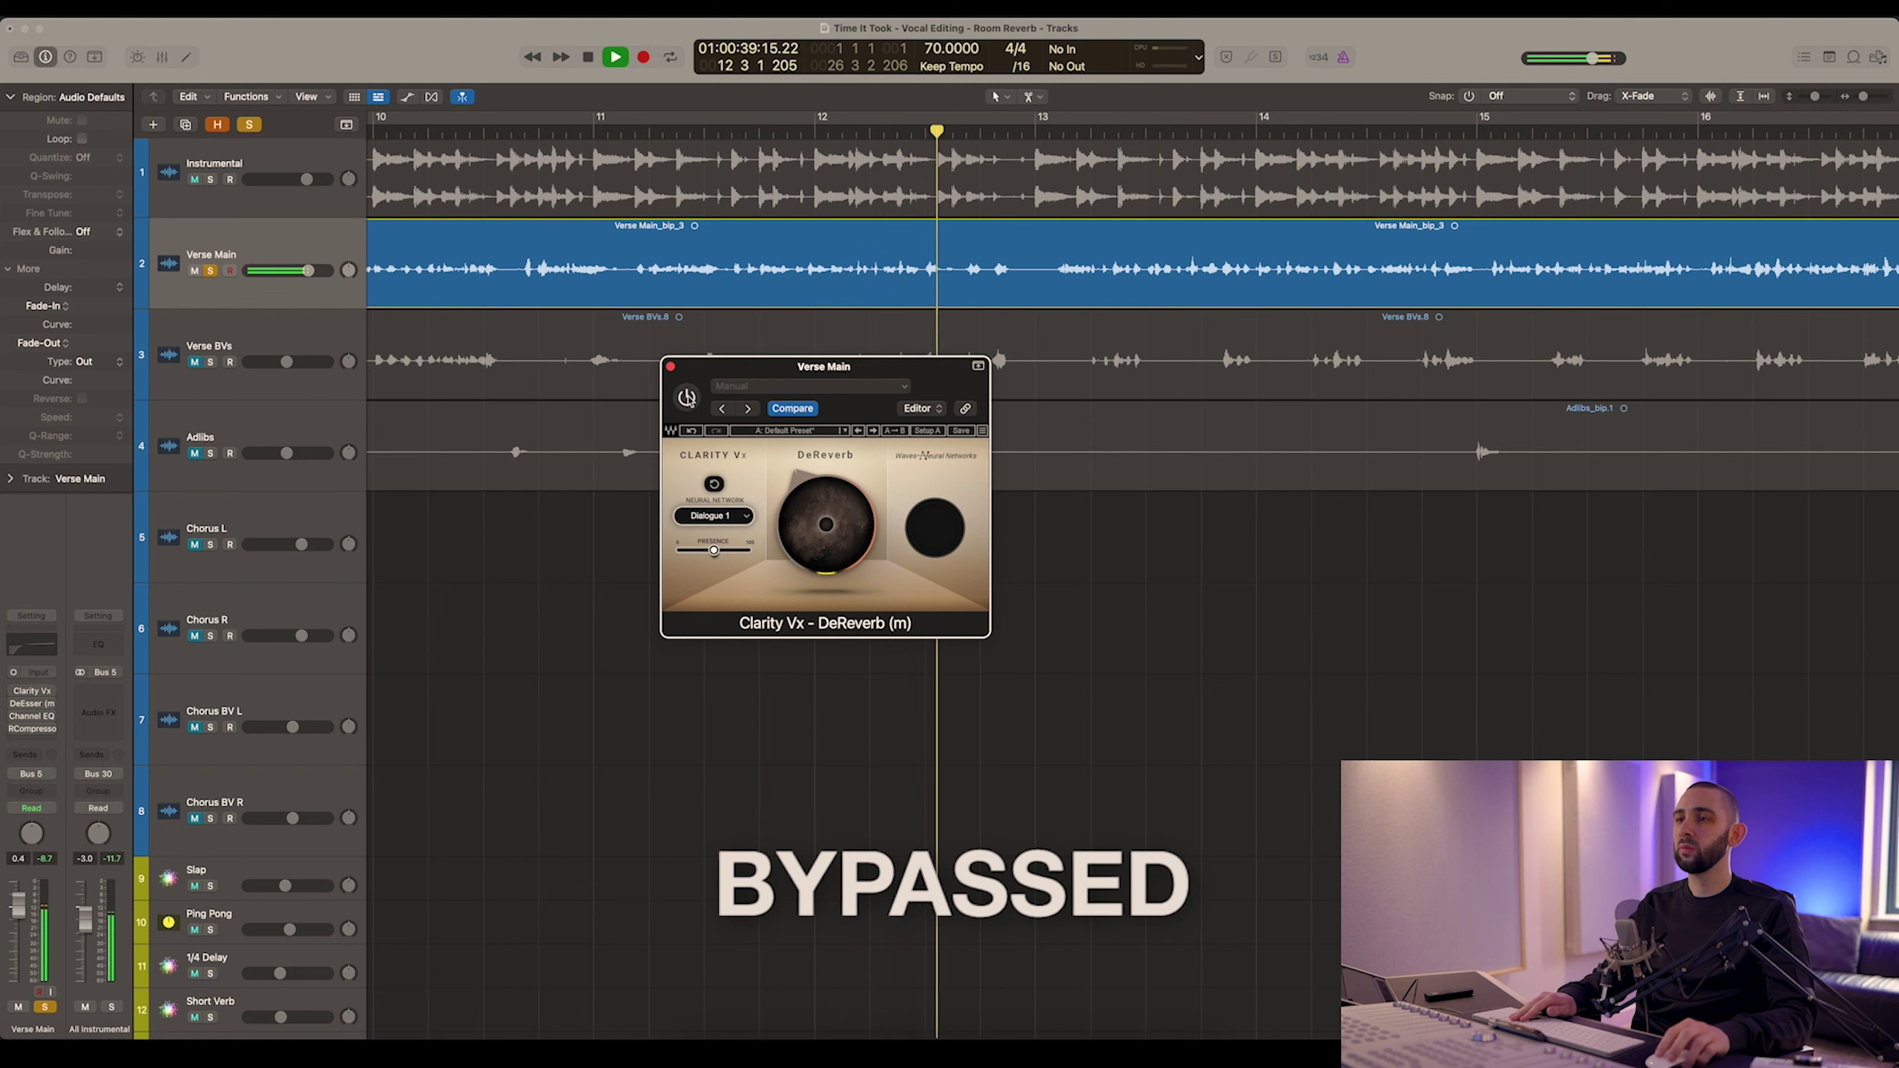
key(space)
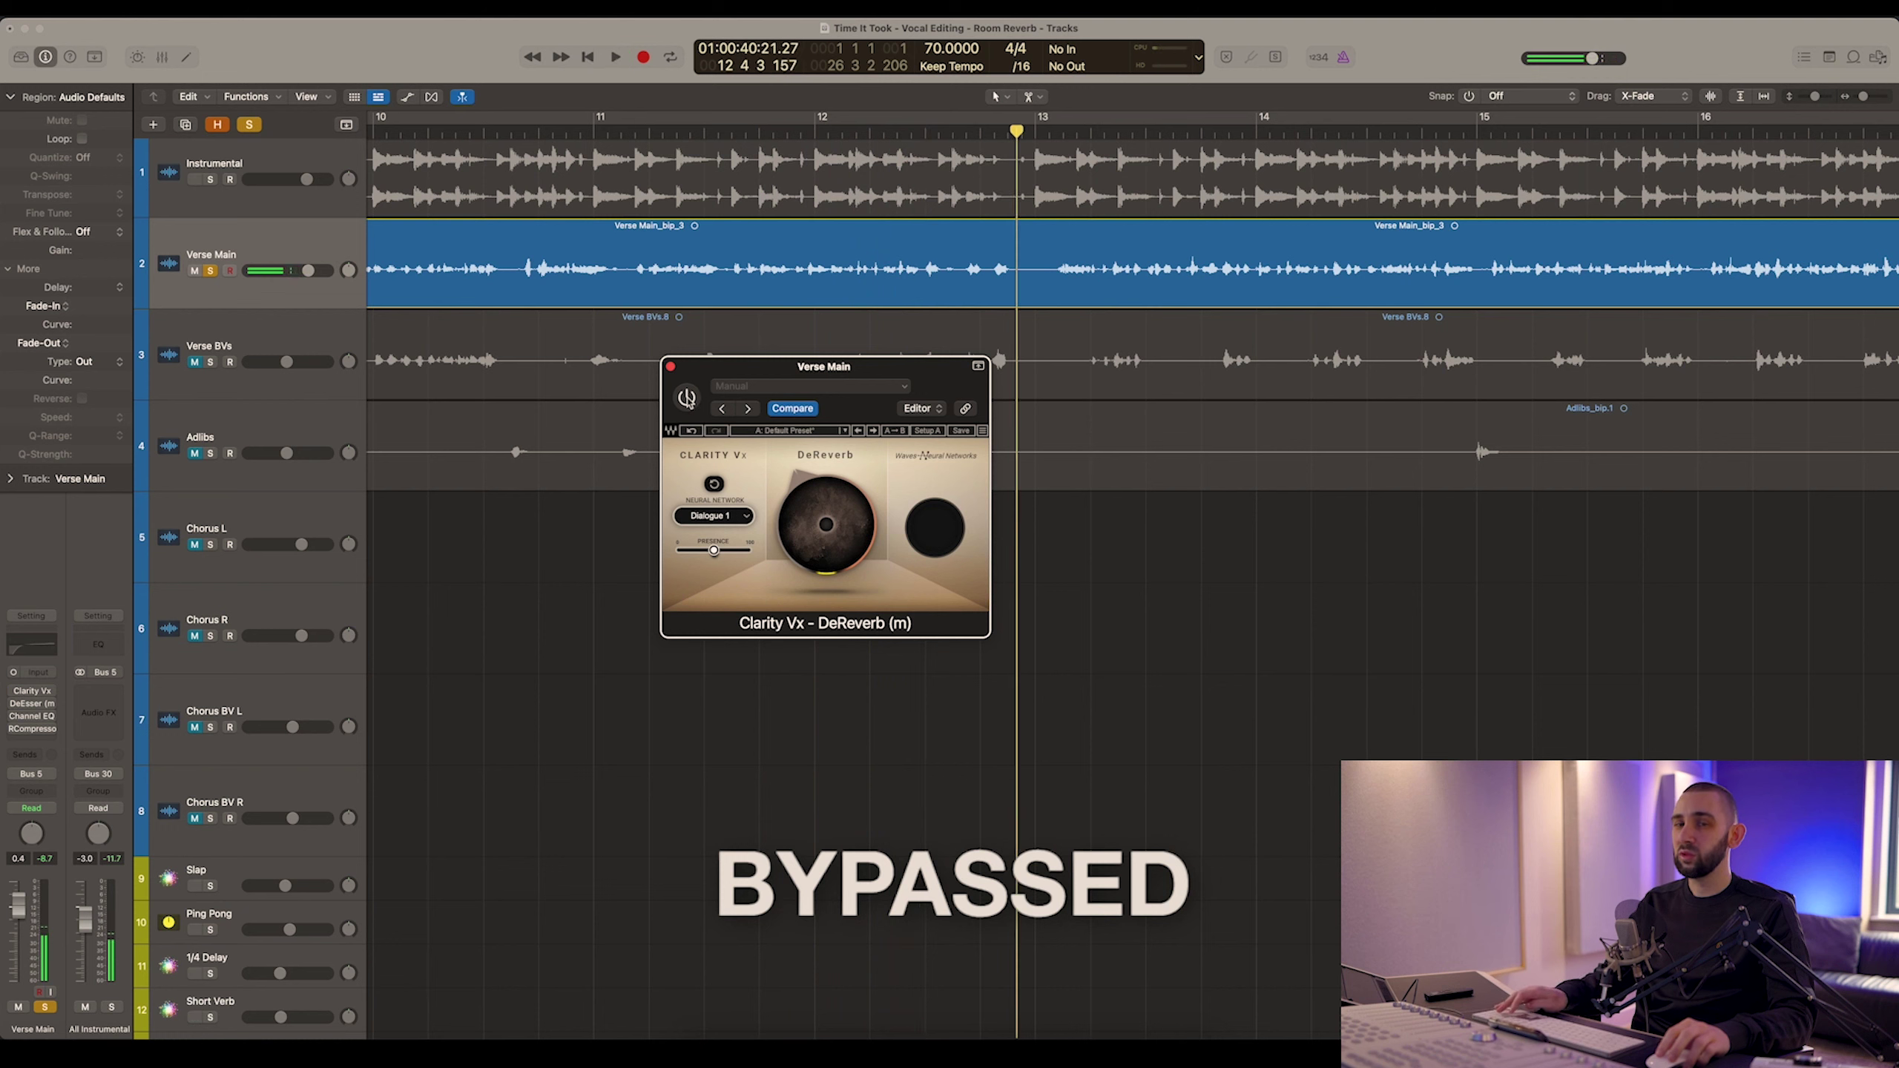
Move the Clarity Vx window aside and zoom the timeline out
drag(729, 363, 723, 395)
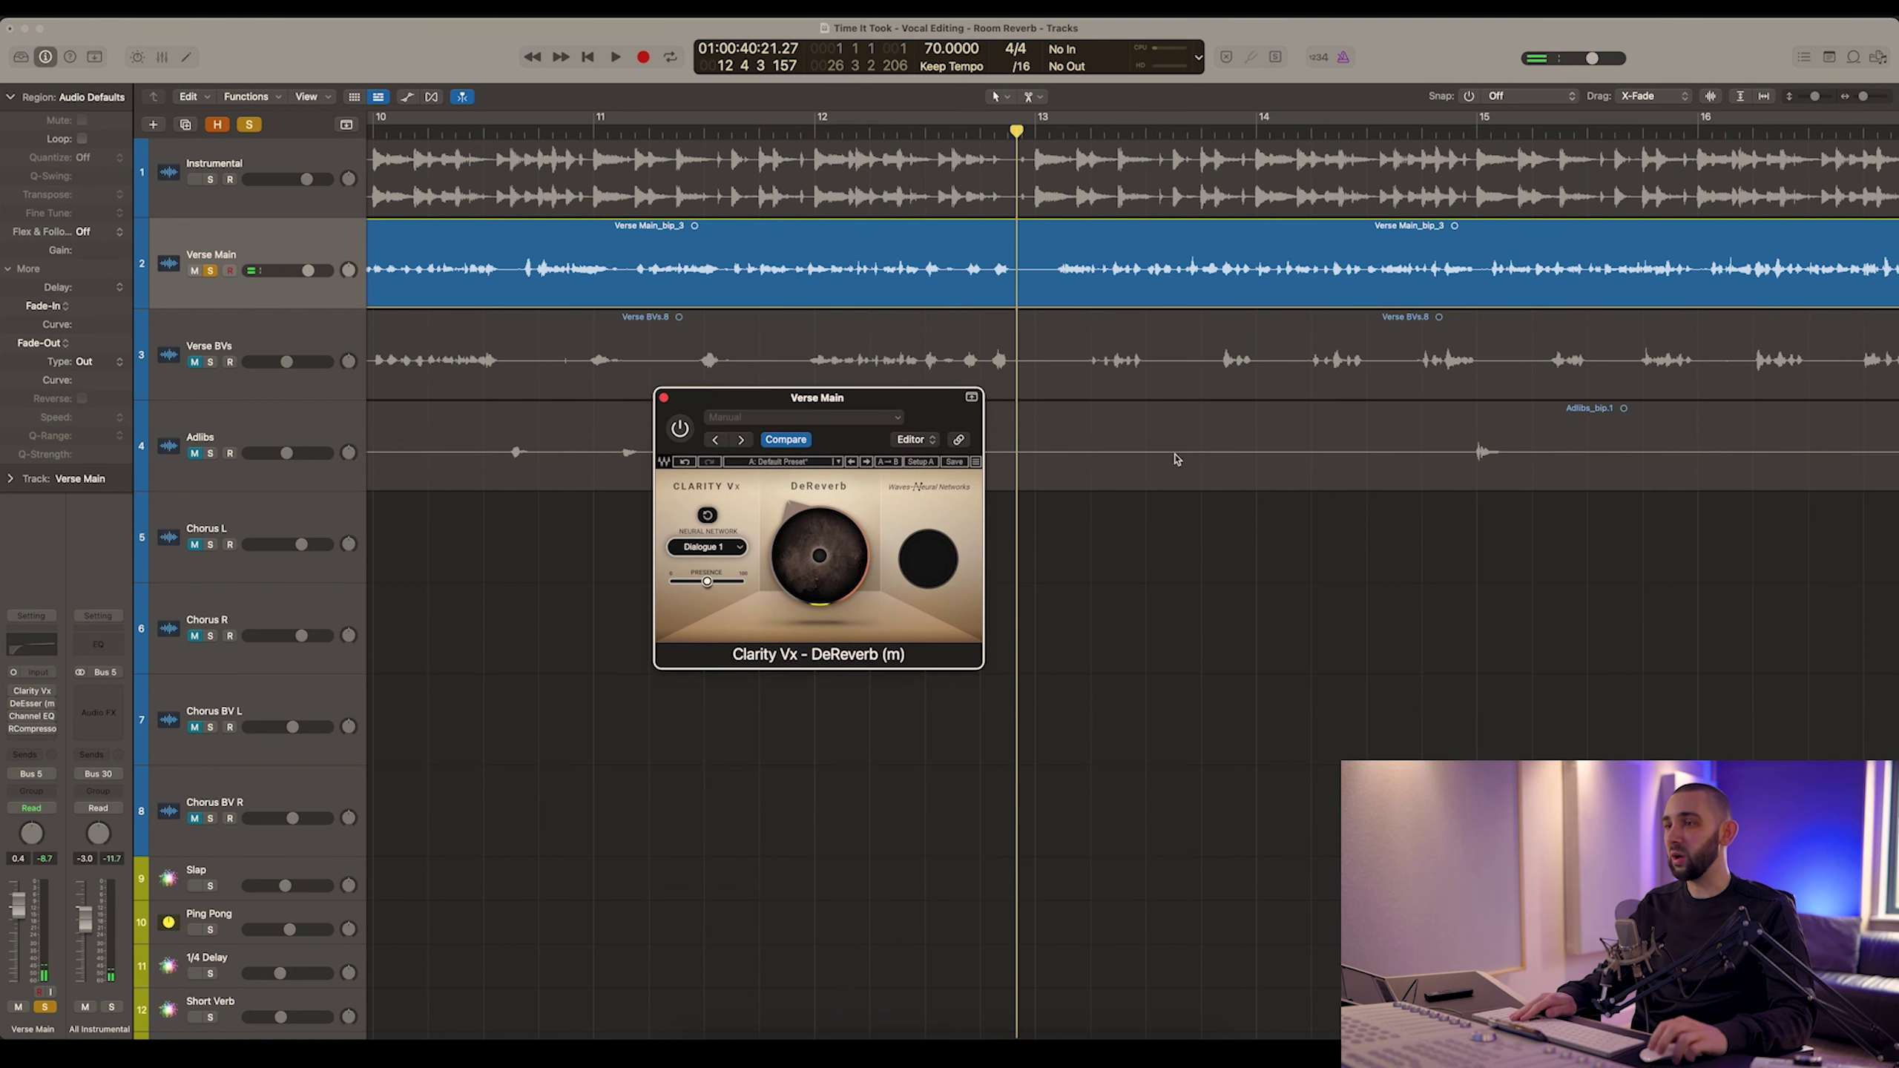
click(757, 303)
key(super+Left)
key(super+Left)
key(super+Left)
key(super+Left)
key(super+Left)
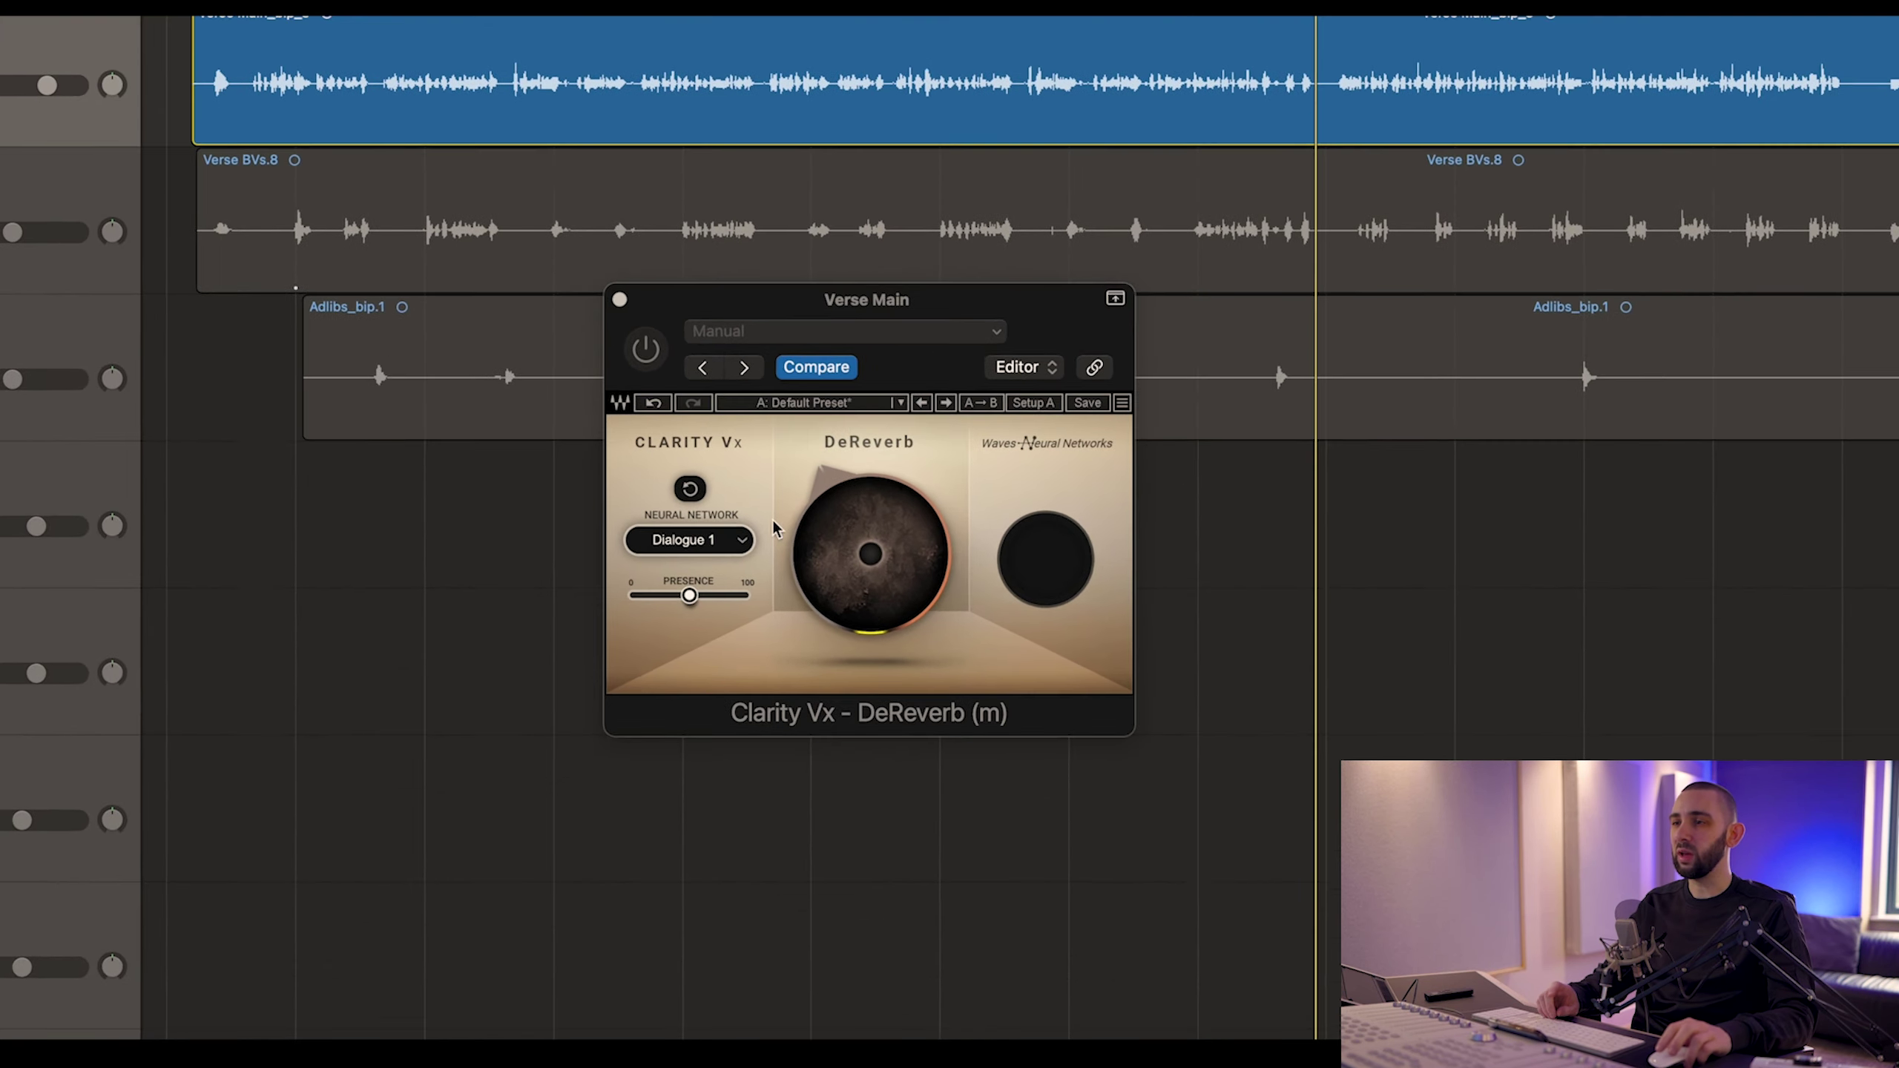
mouse_move(865, 551)
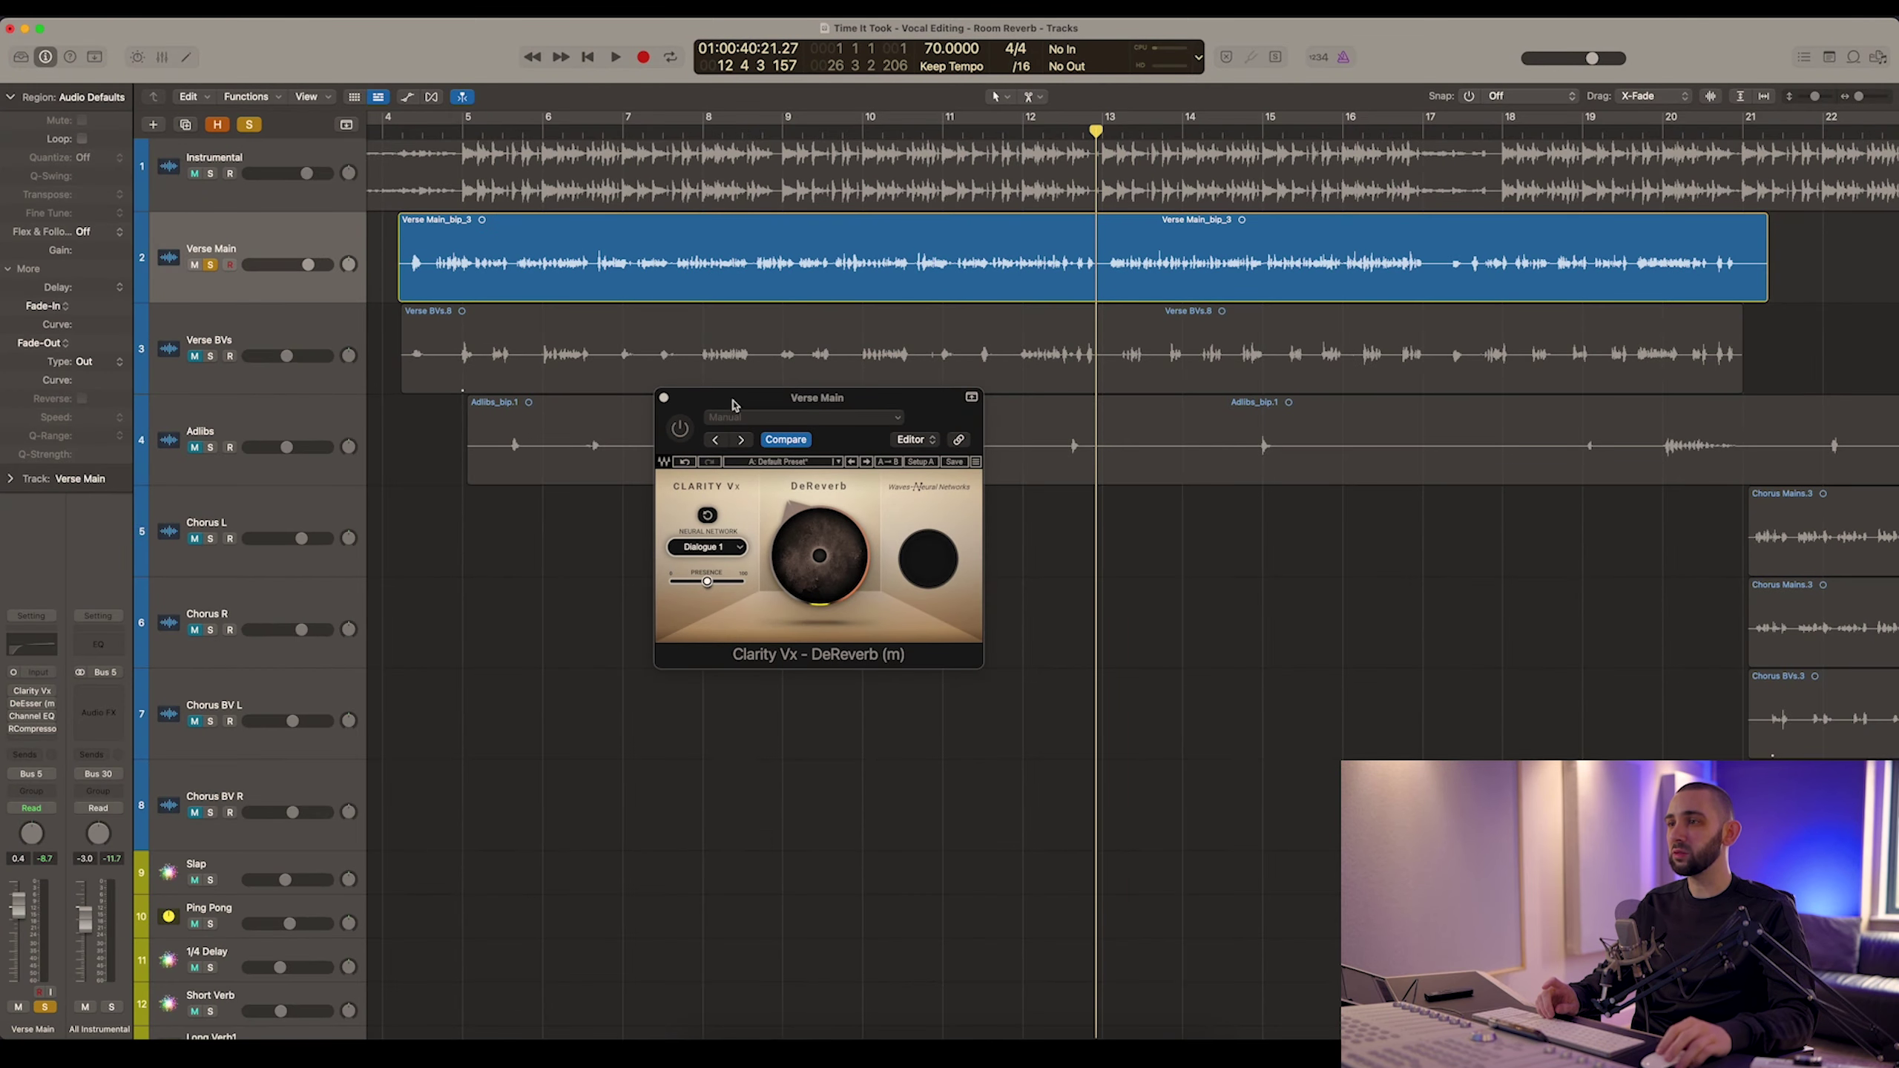
Play the vocal and switch DeReverb on, off, then back on
drag(733, 404, 741, 419)
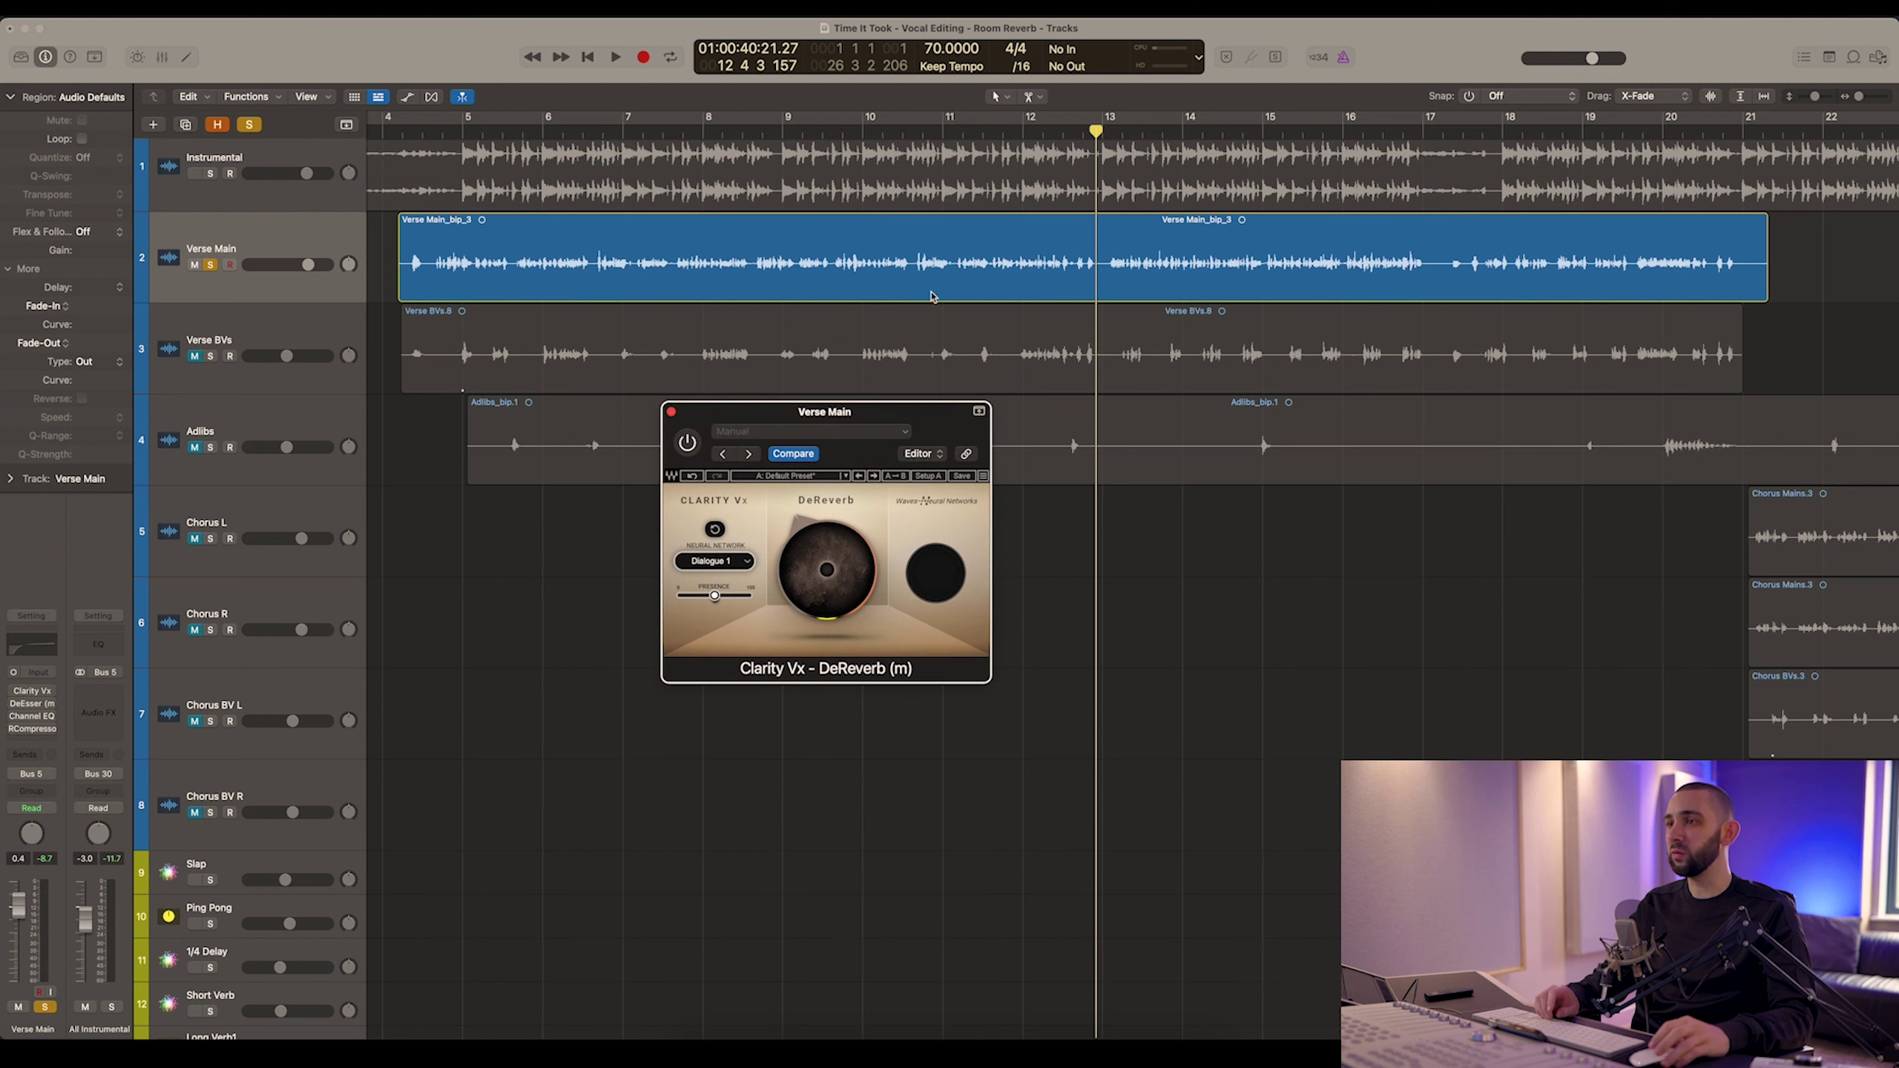
click(1108, 132)
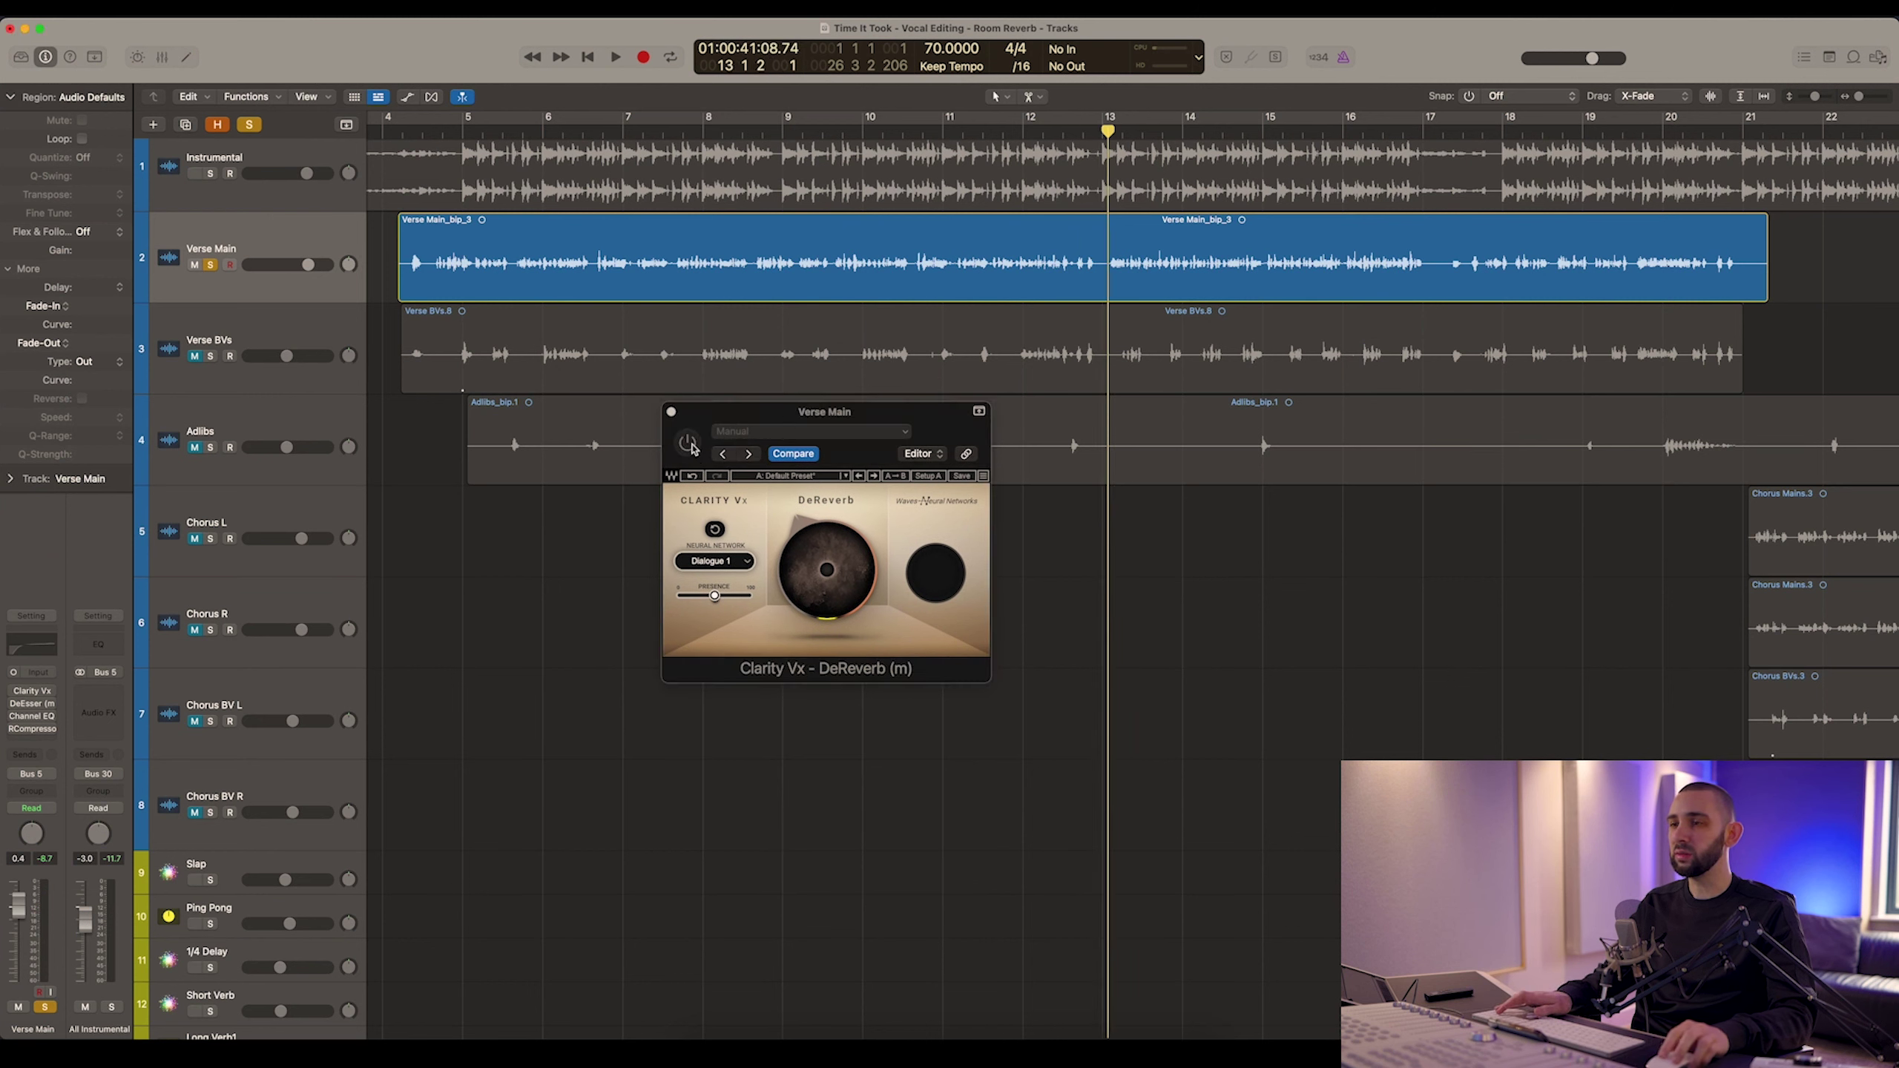
key(space)
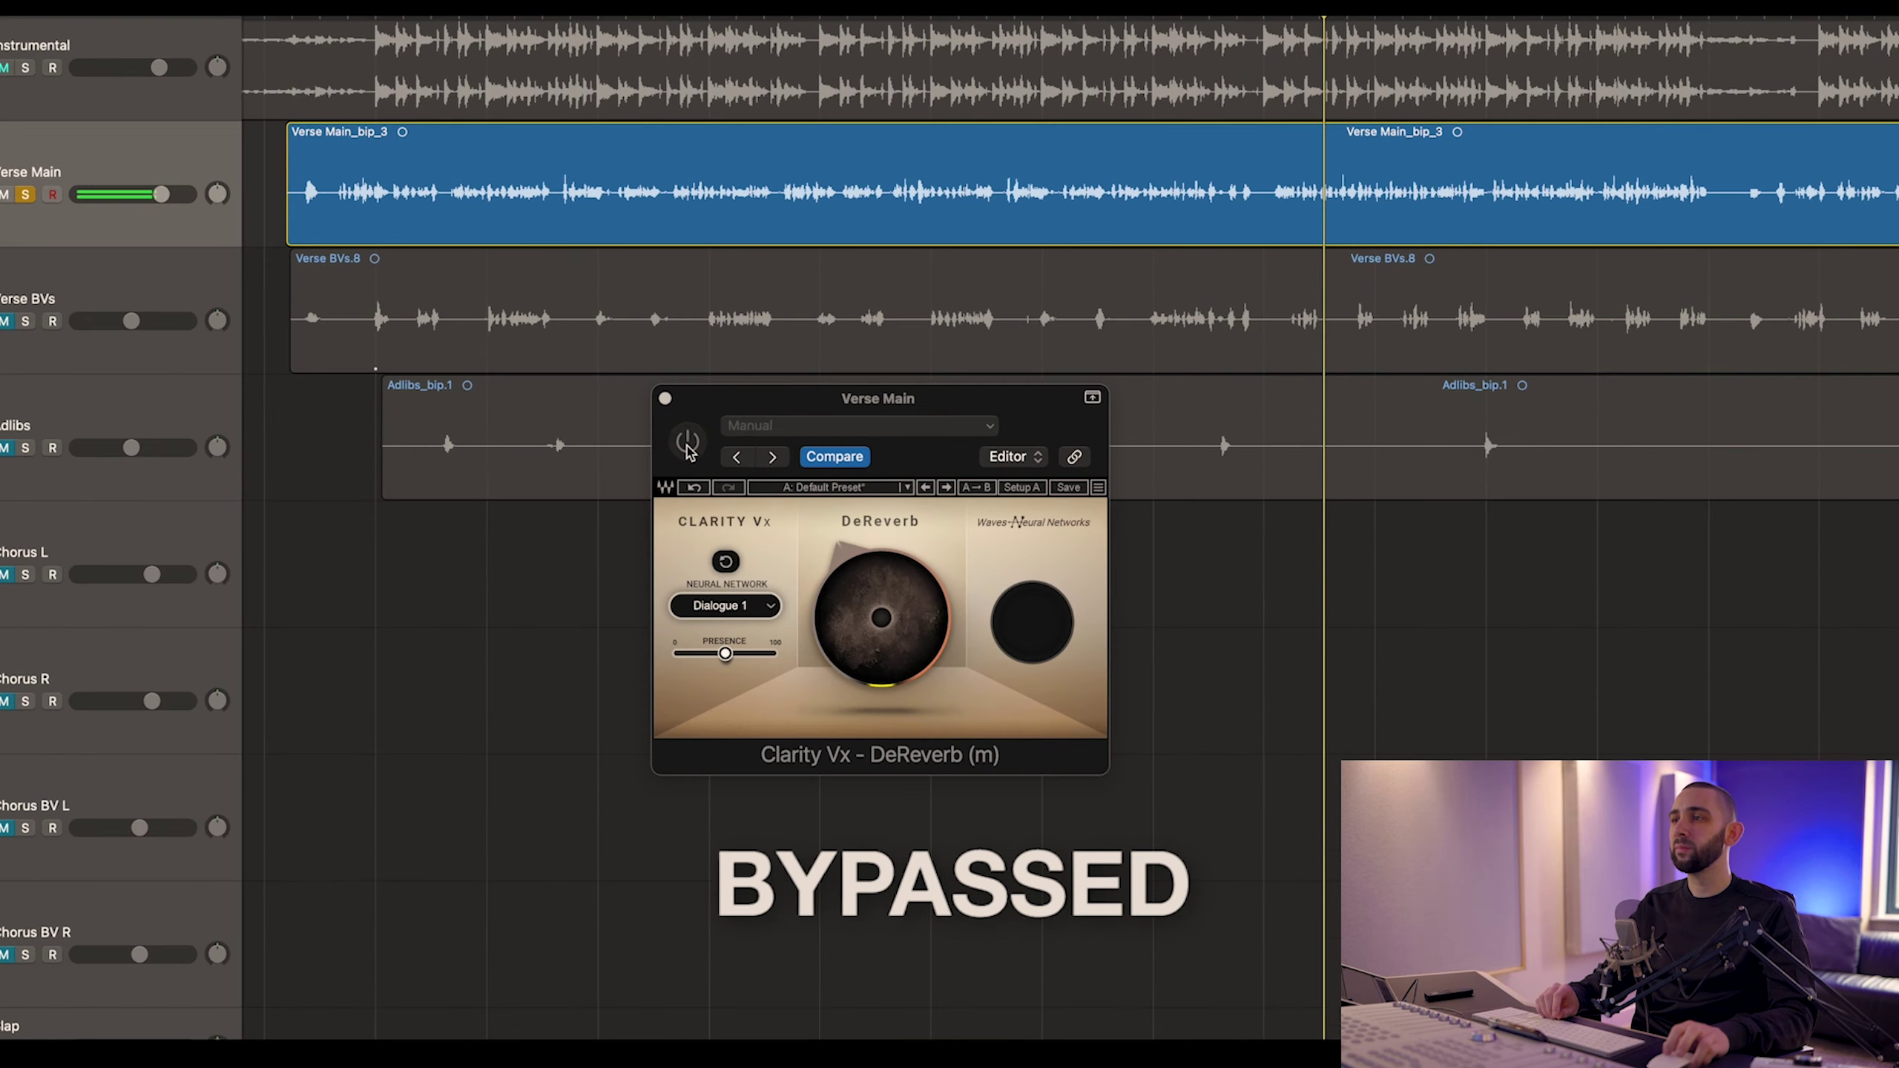
click(687, 443)
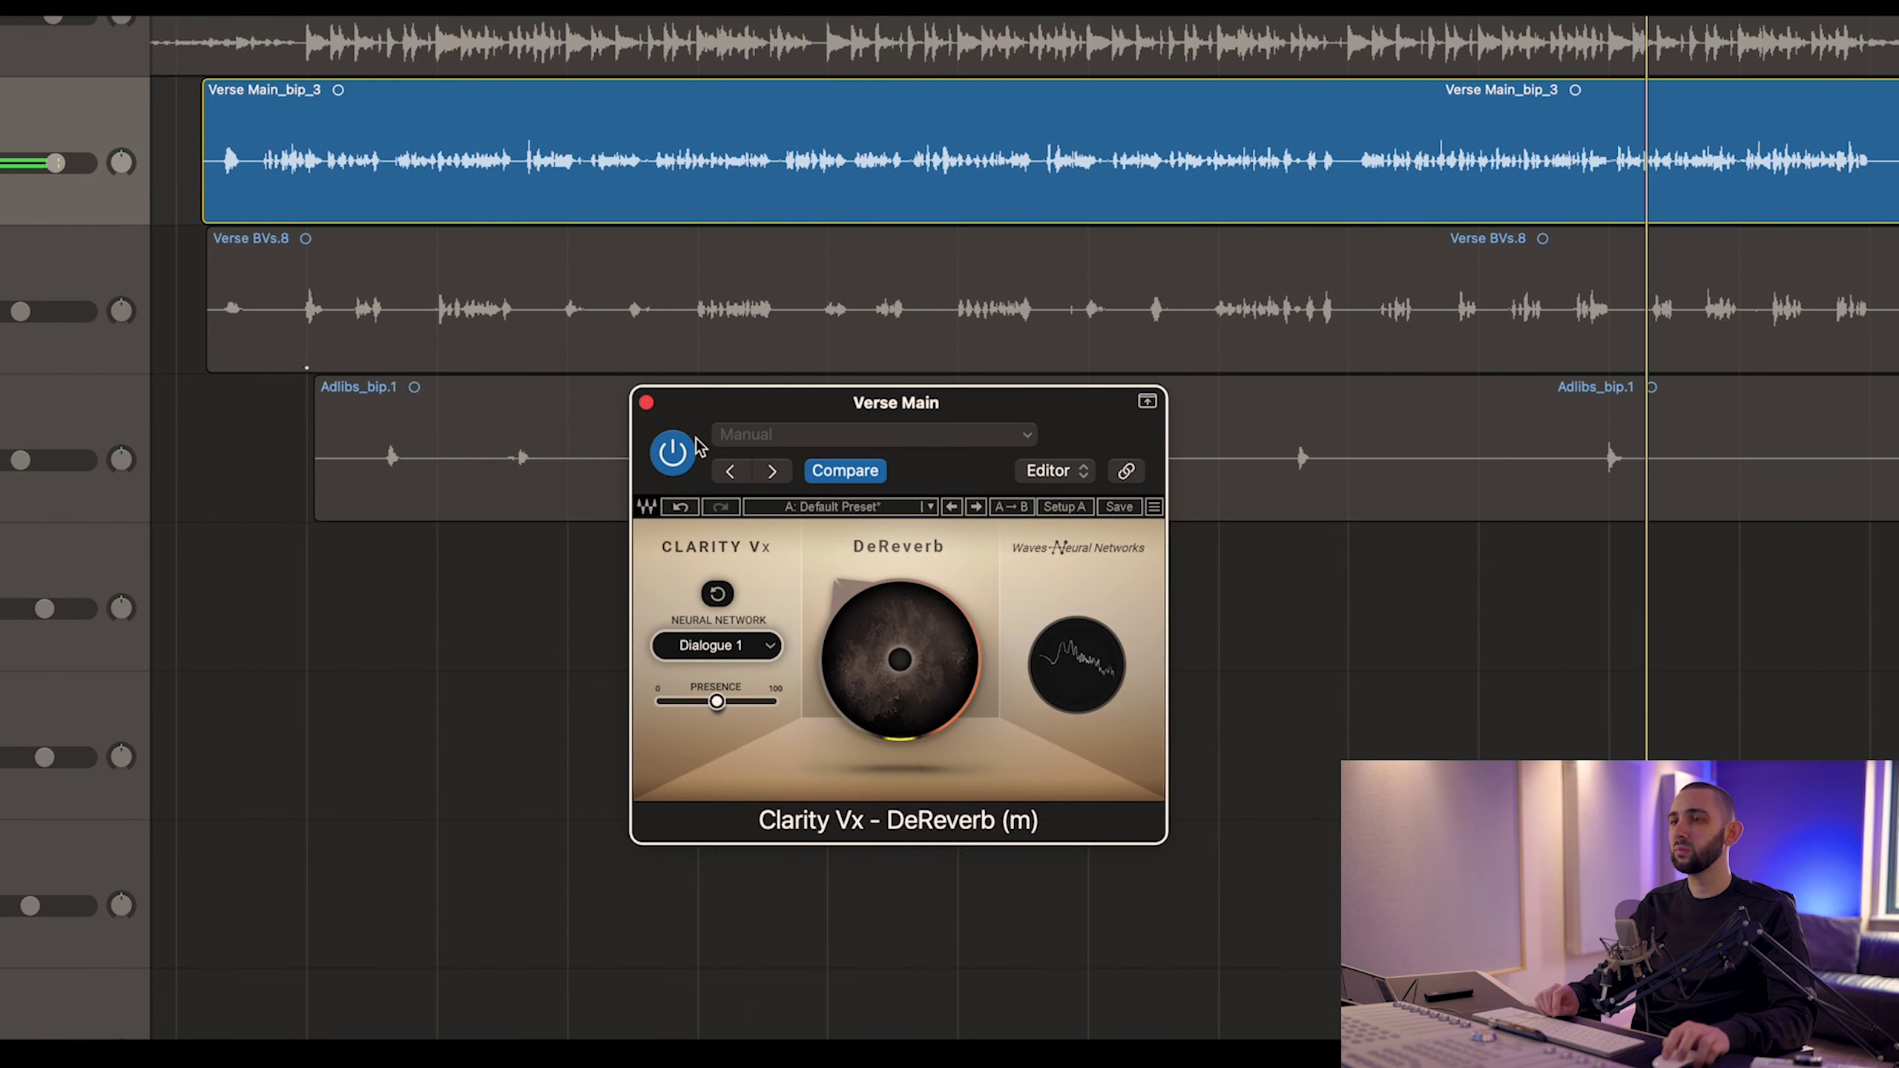
click(695, 442)
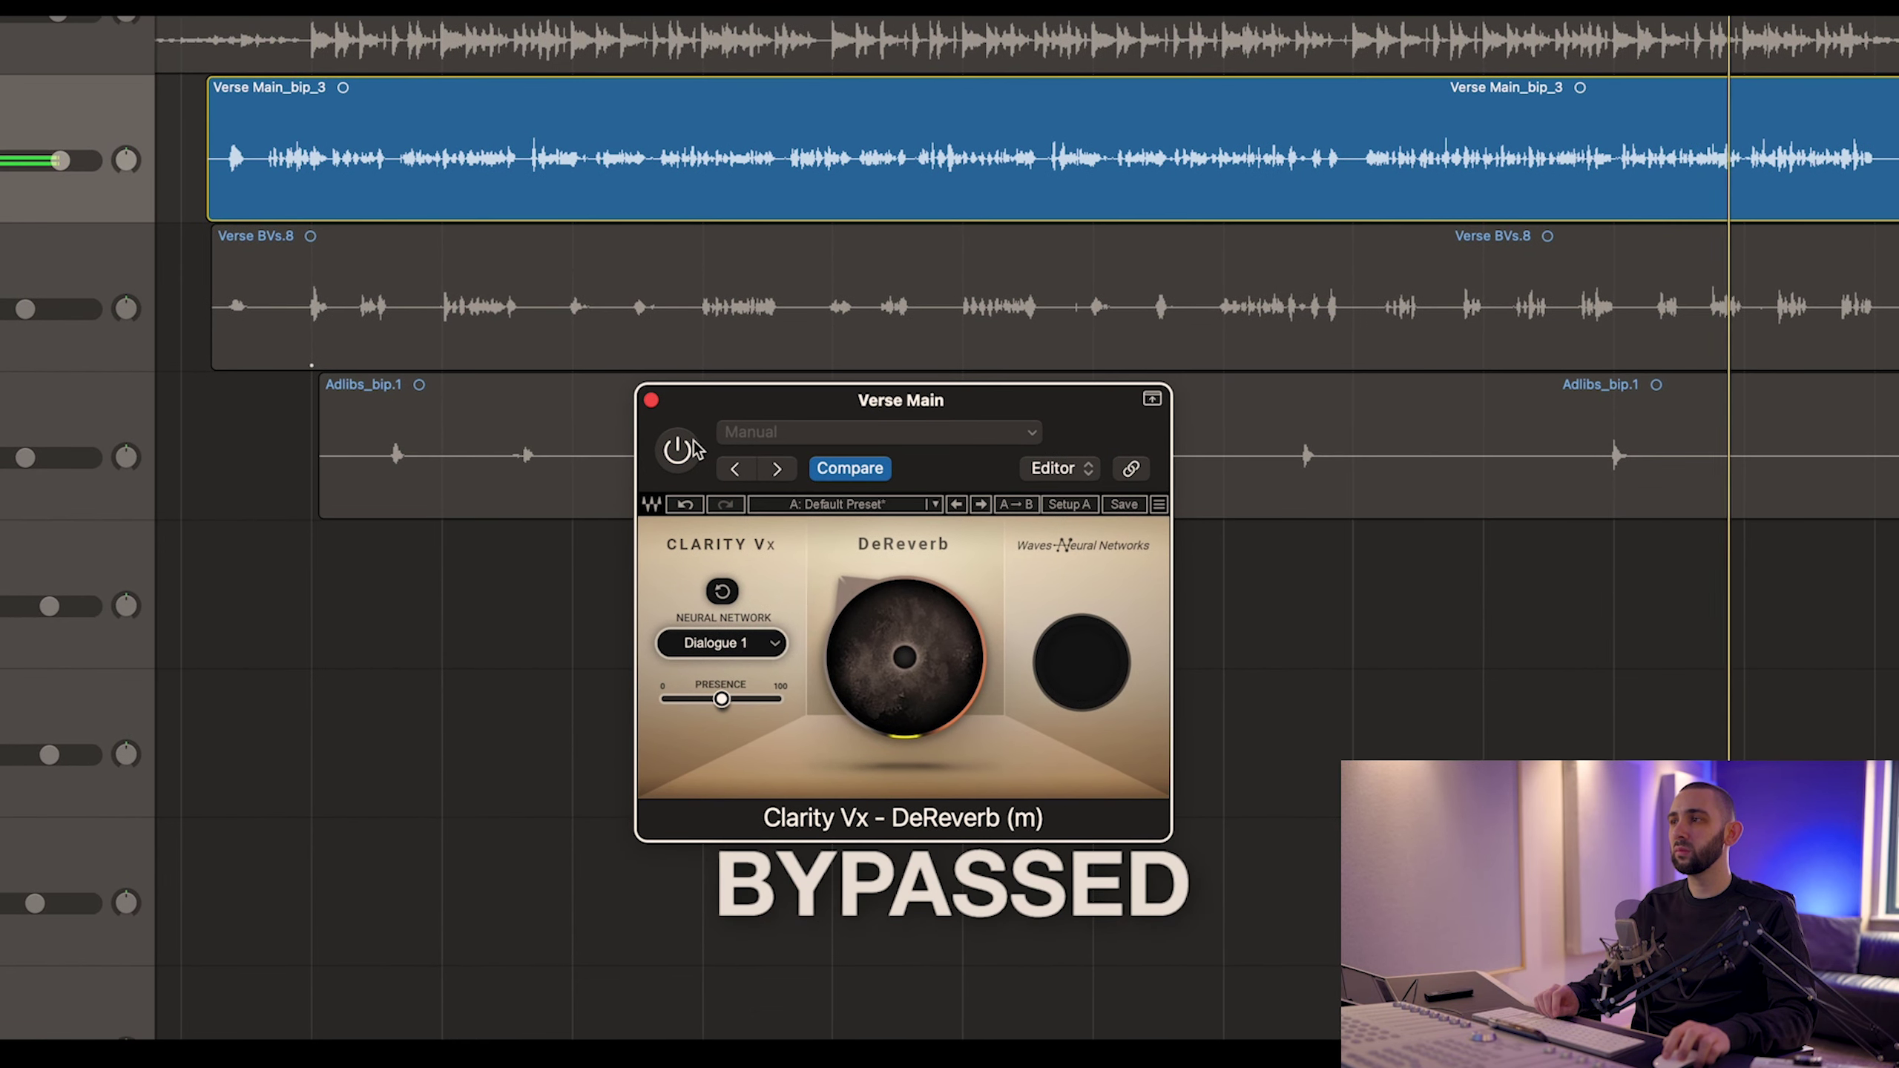
click(694, 446)
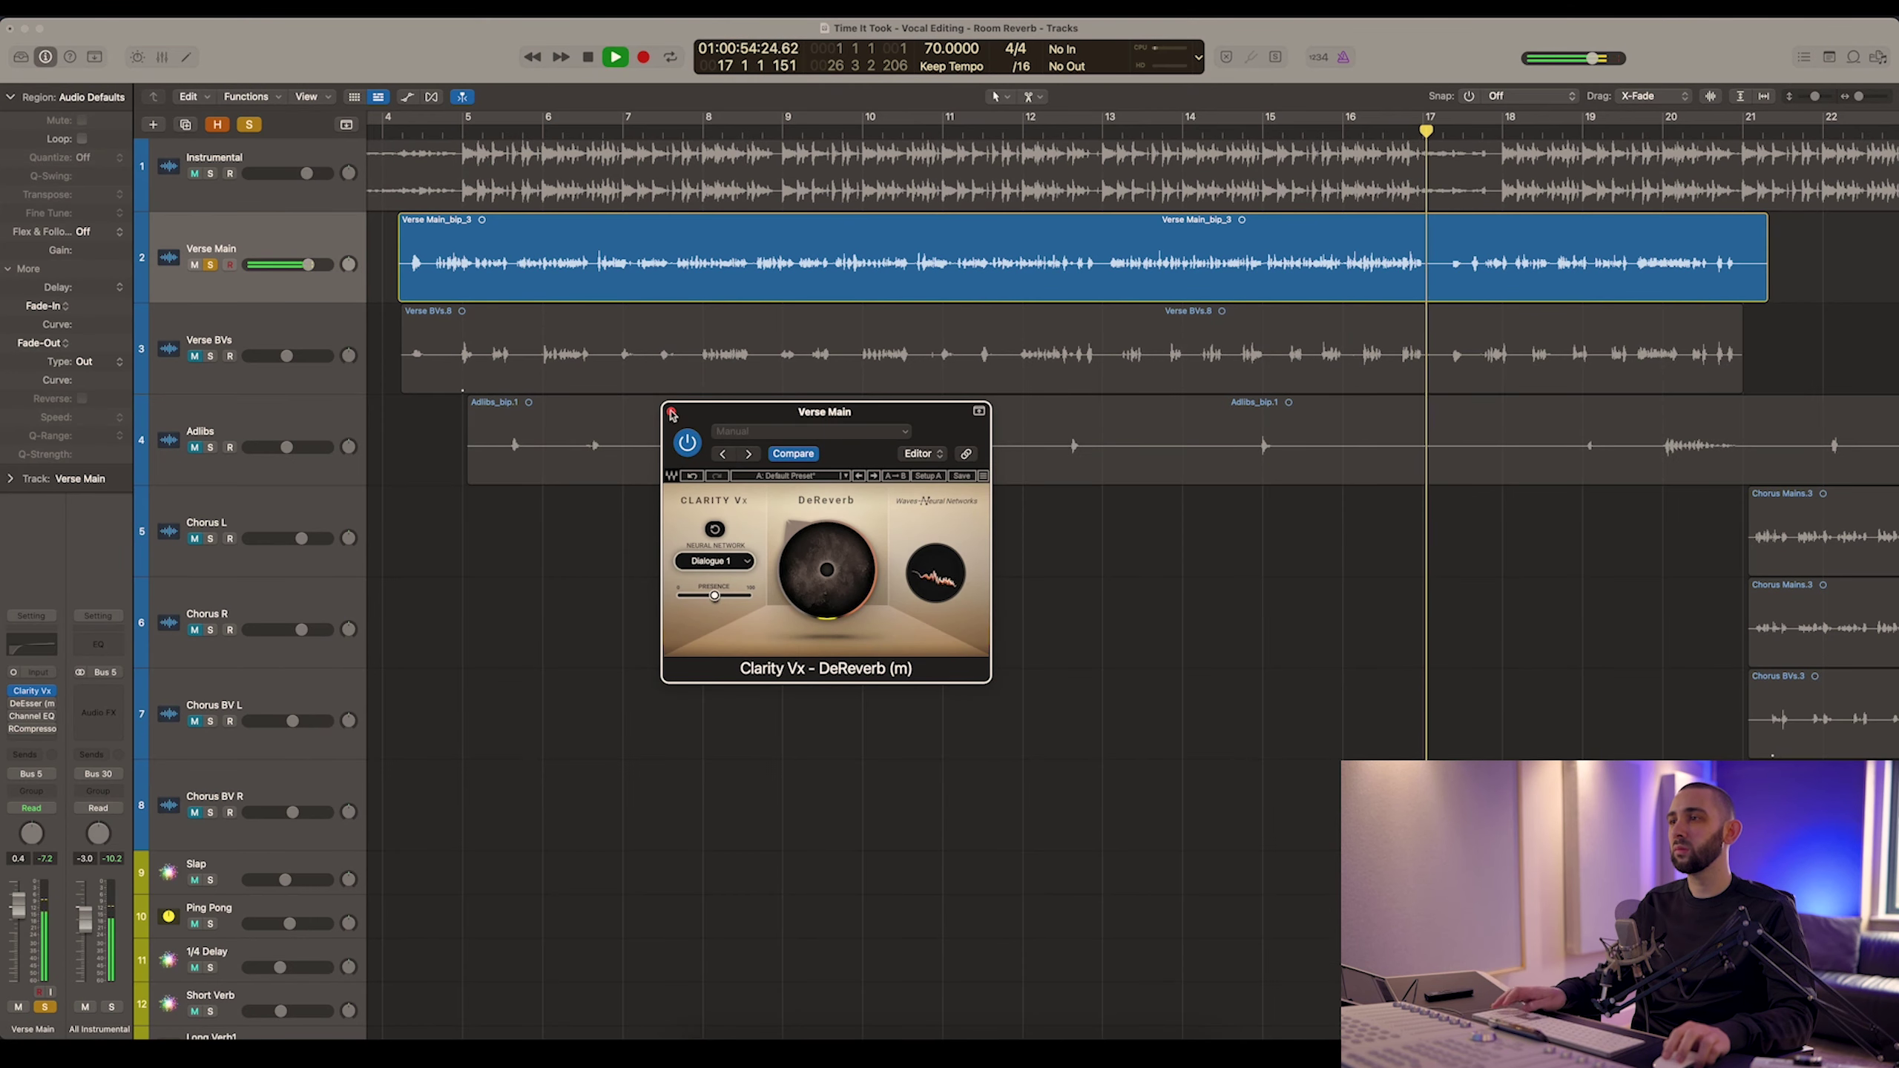
Close the Clarity Vx window, stop playback and return the playhead to bar 4
click(671, 412)
key(space)
click(422, 129)
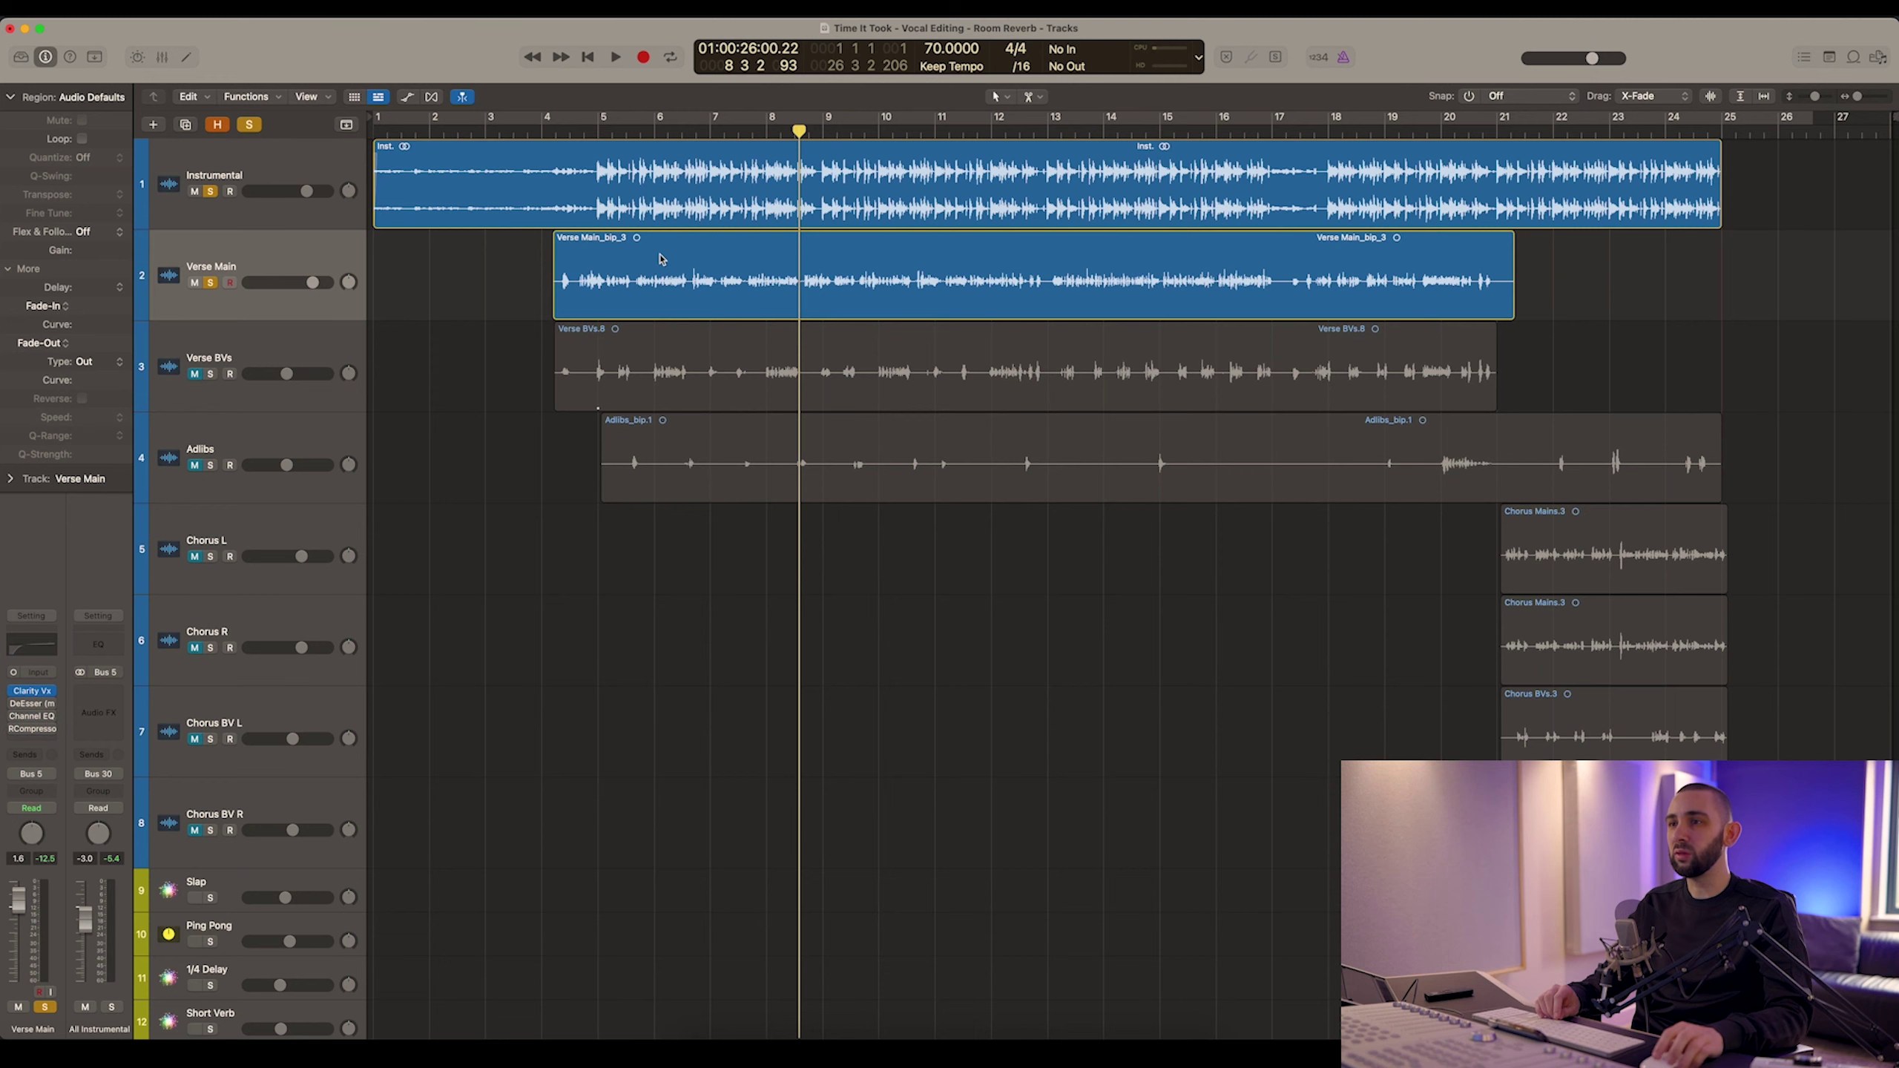
Bounce the Verse Main region in place on its own track, deleting the source region
right_click(665, 261)
click(682, 267)
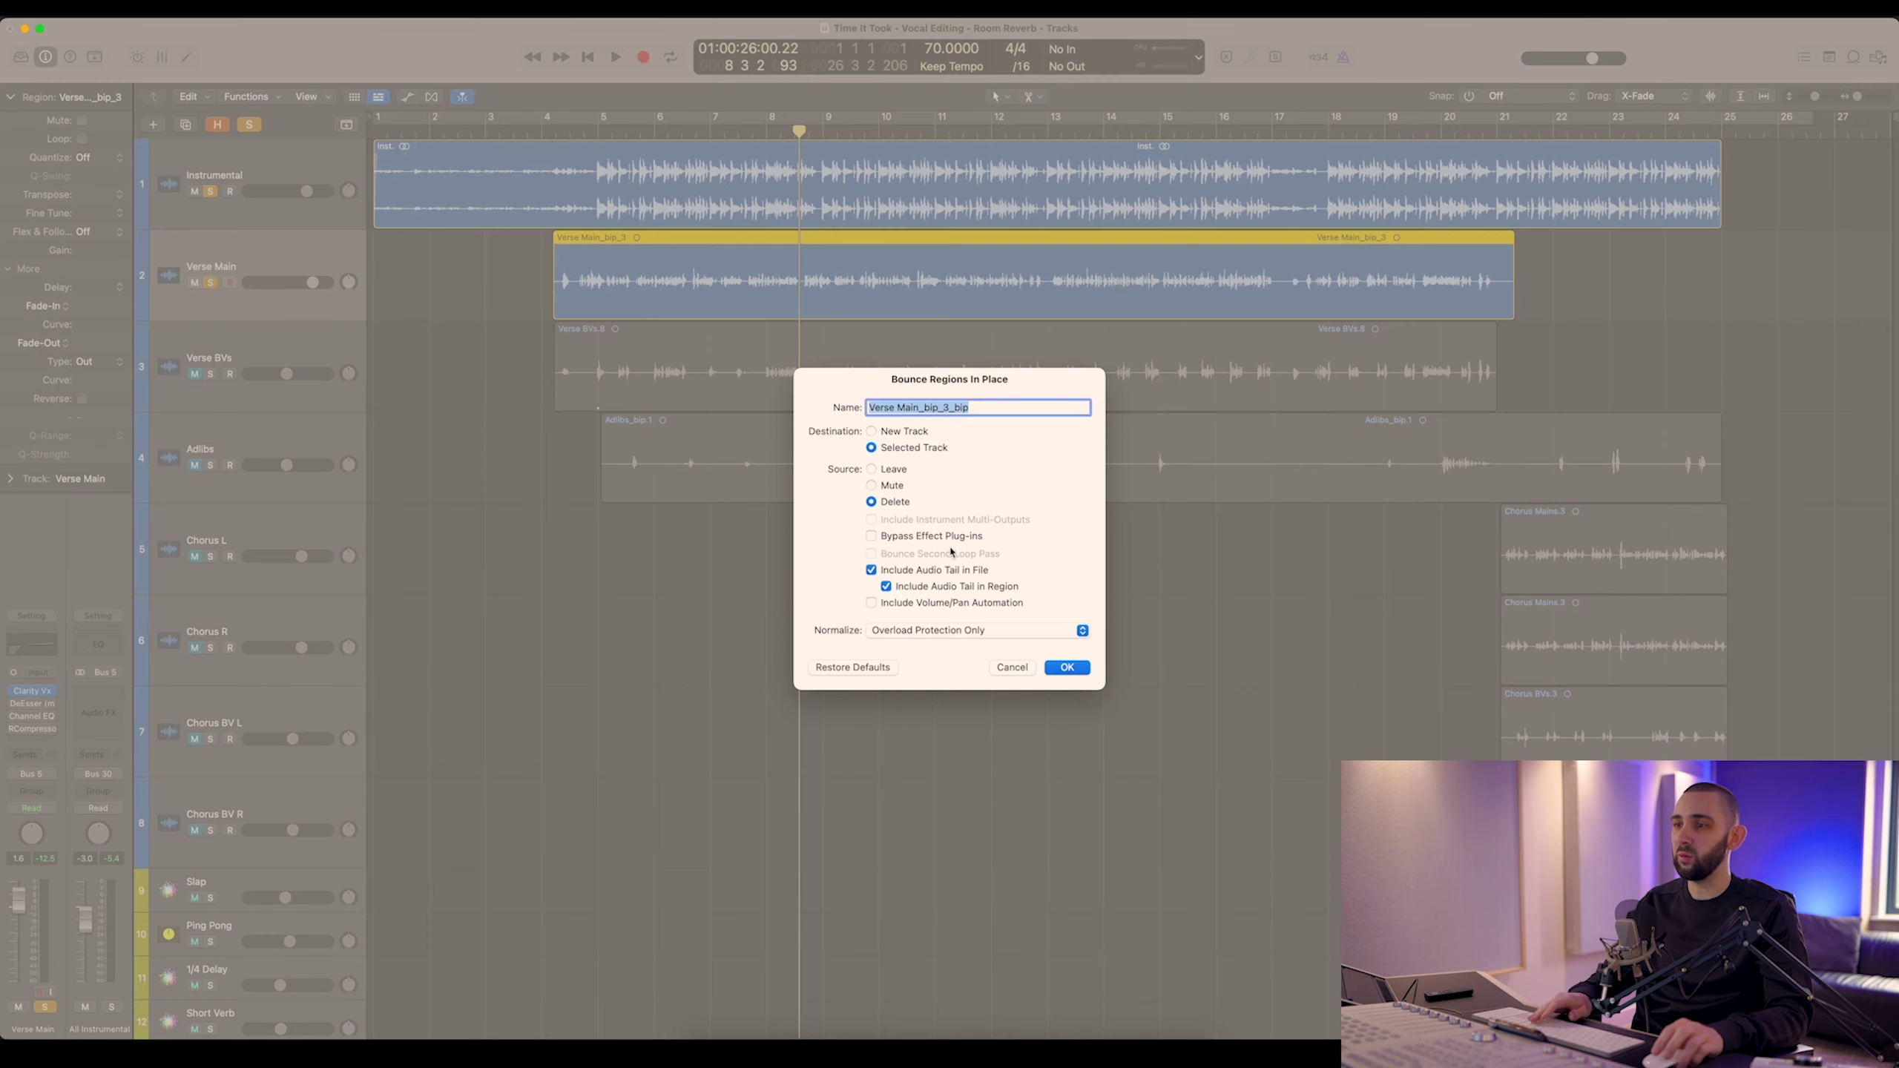
click(1022, 670)
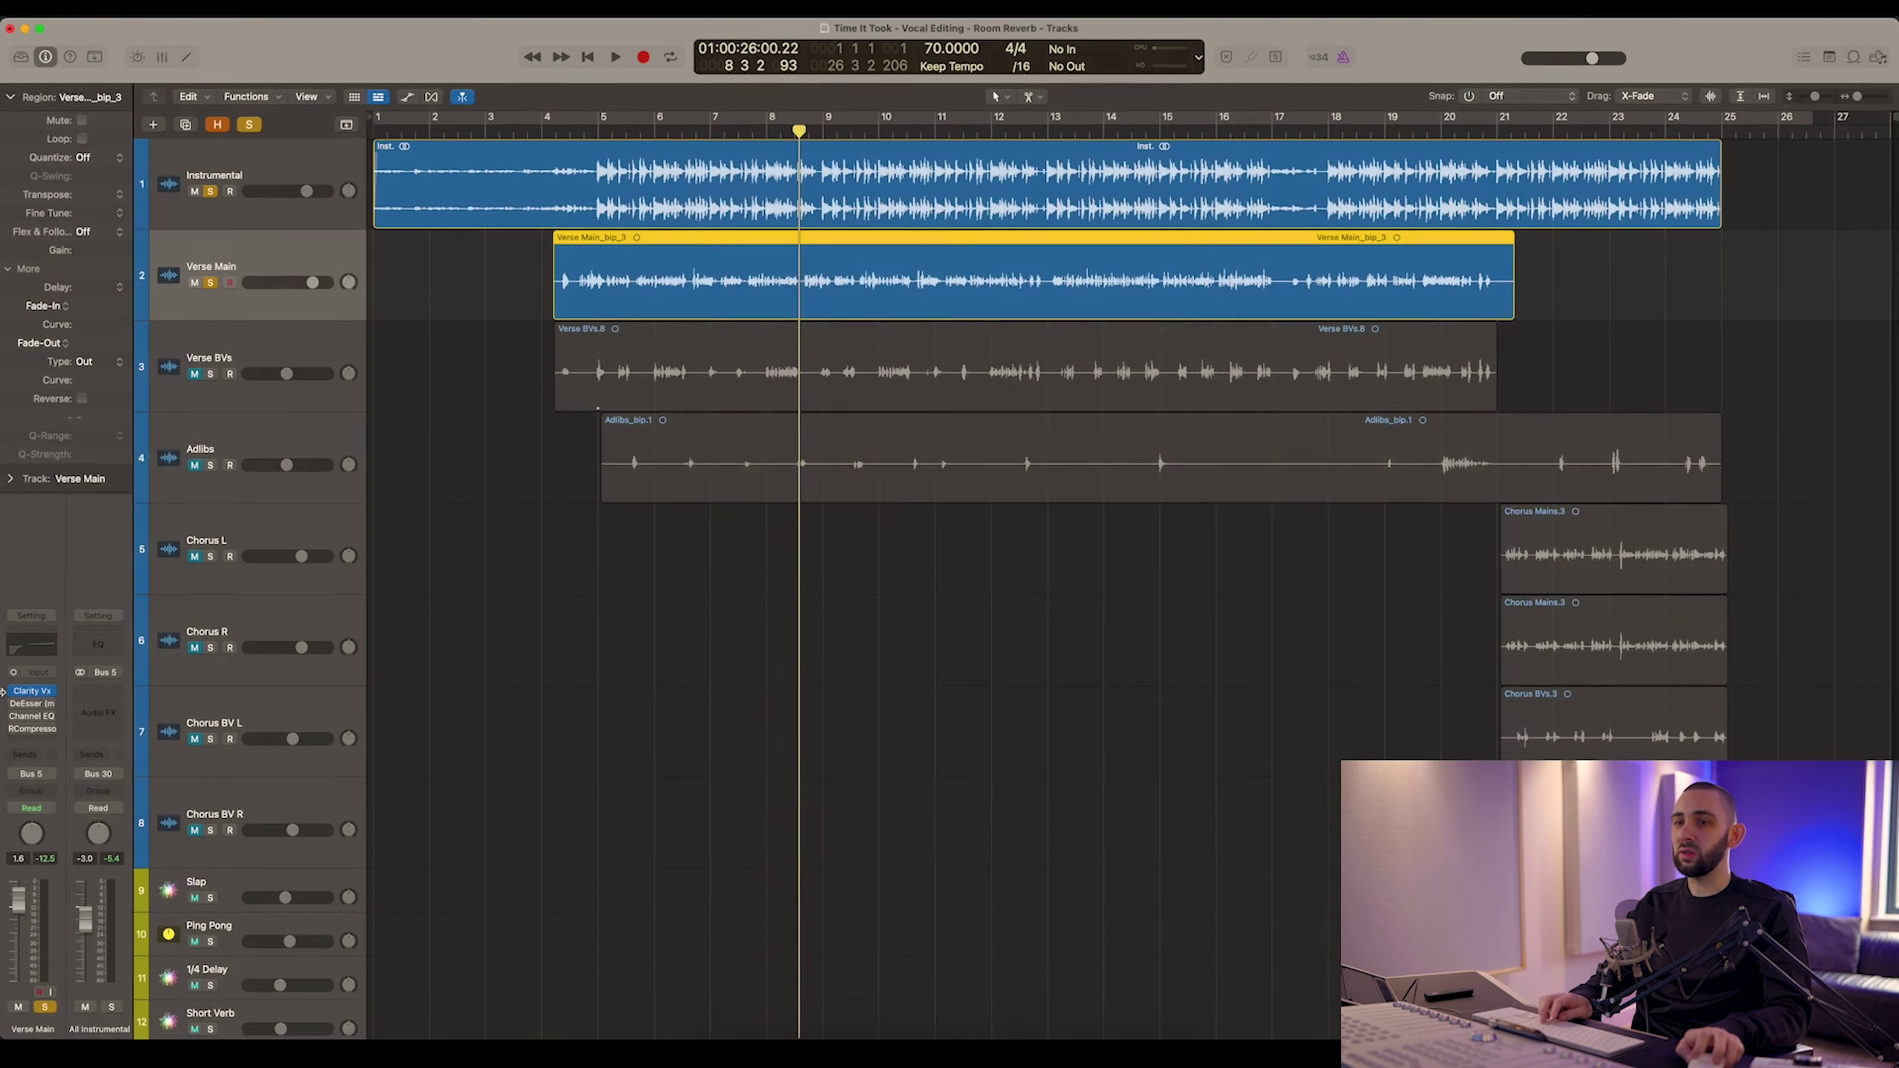